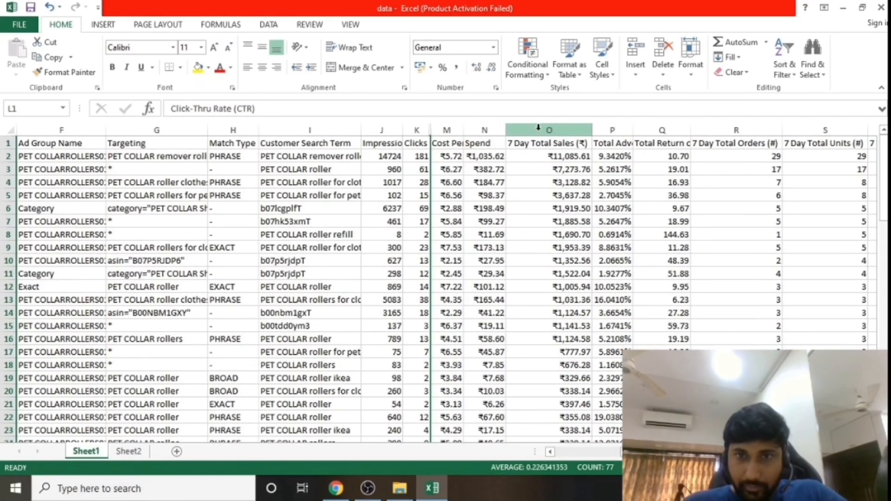
# Hide columns Q through T, from Total Return on Advertising Spend (RoAS) to 7 Day Conversion Rate.
pyautogui.click(663, 130)
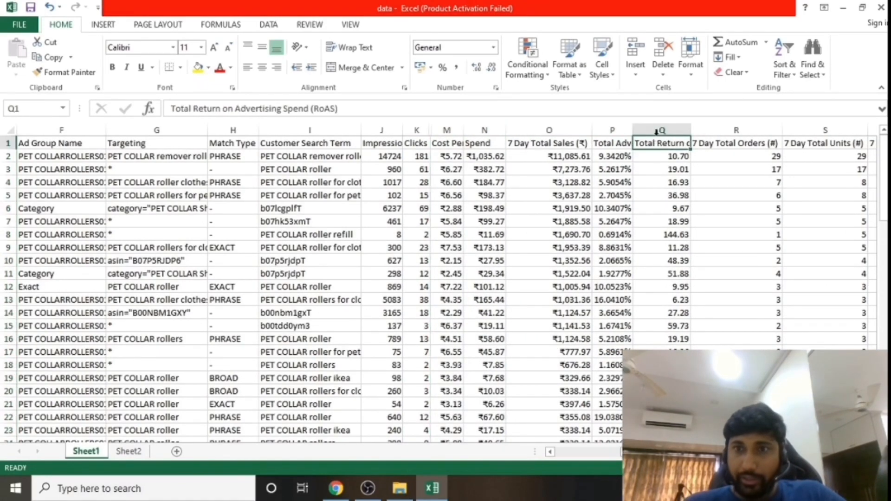
pyautogui.hotkey('shift', 'Right')
pyautogui.hotkey('shift', 'Right')
pyautogui.hotkey('shift', 'Right')
pyautogui.hotkey('shift', 'Right')
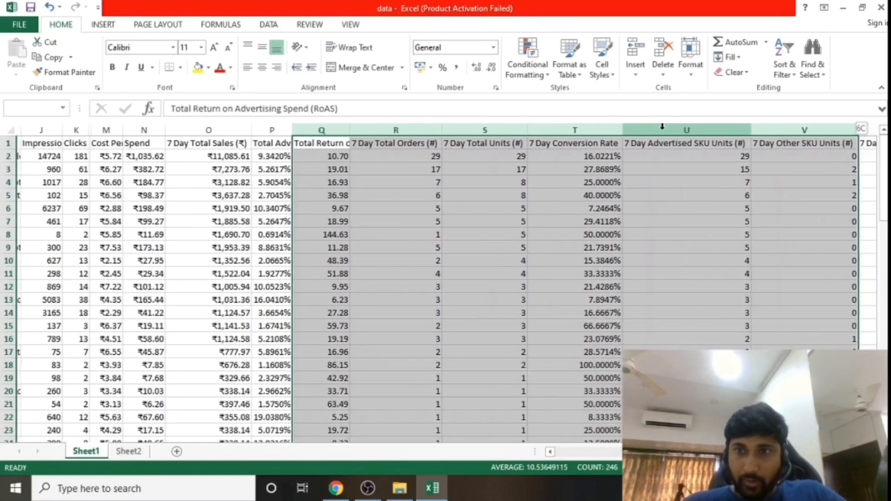
pyautogui.hotkey('shift', 'Left')
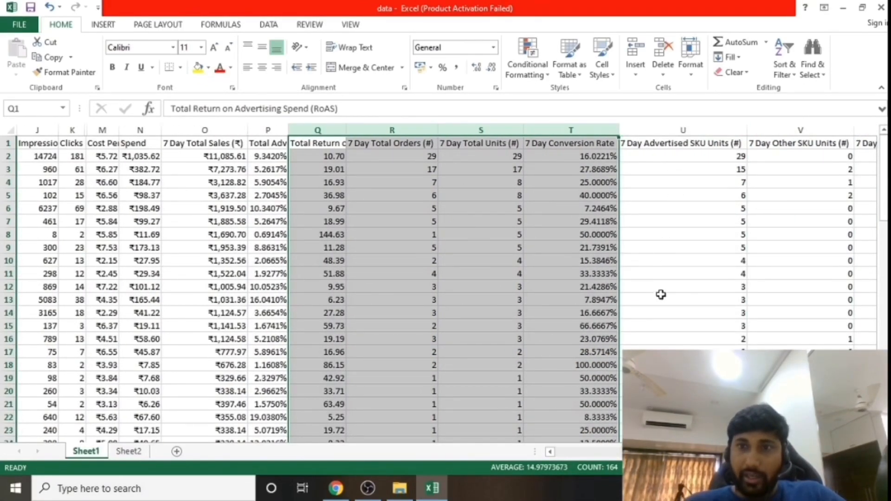
pyautogui.rightClick(558, 281)
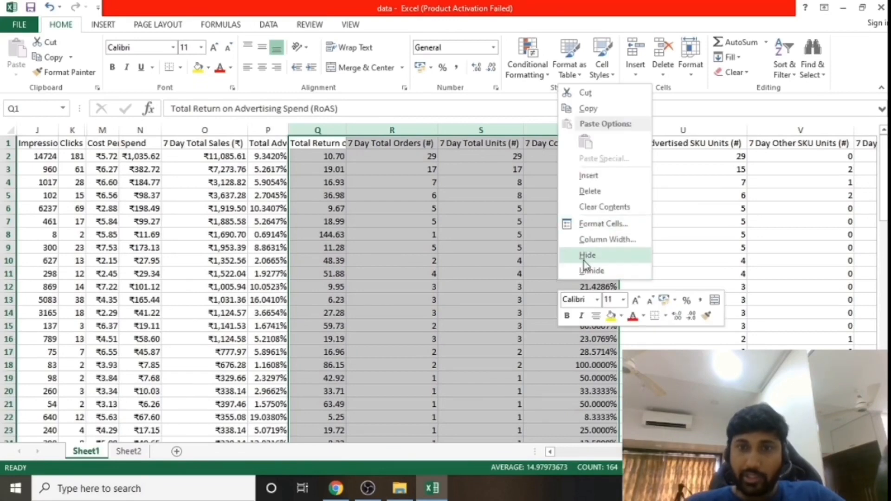
pyautogui.click(585, 256)
# Hide the 7 Day Other SKU Units and 7 Day Other SKU Sales columns.
pyautogui.click(481, 130)
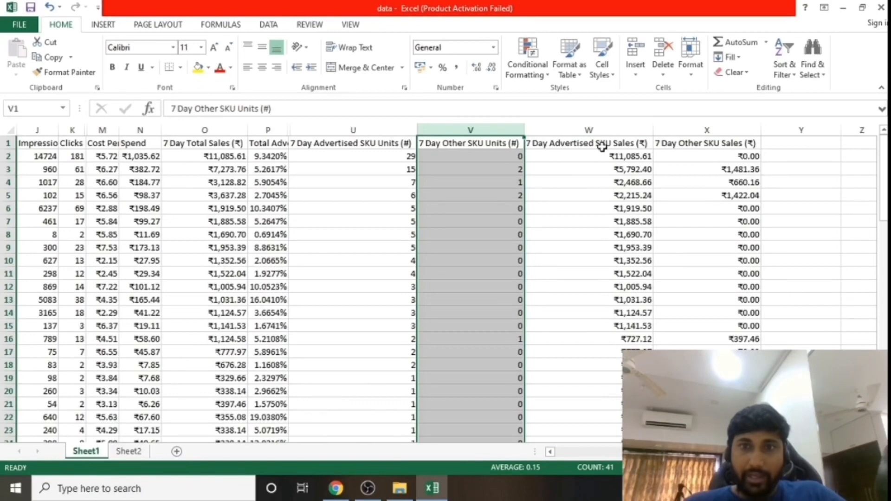
pyautogui.rightClick(500, 172)
pyautogui.click(530, 343)
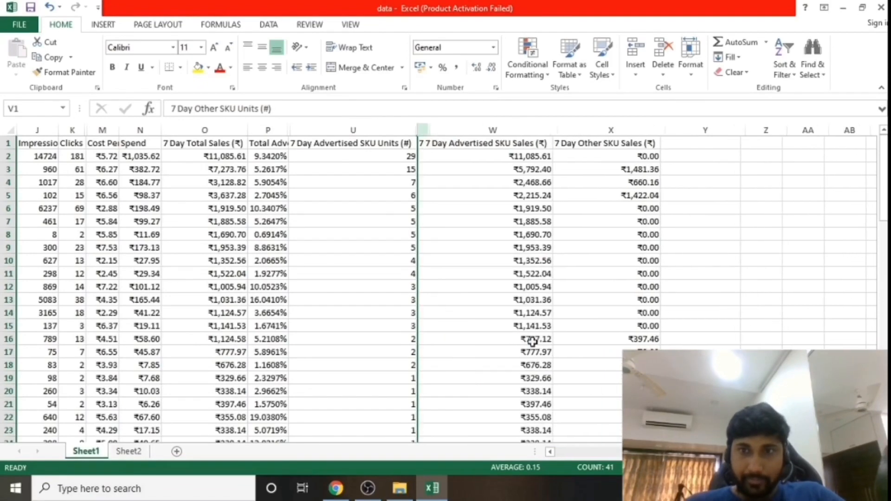
pyautogui.click(591, 124)
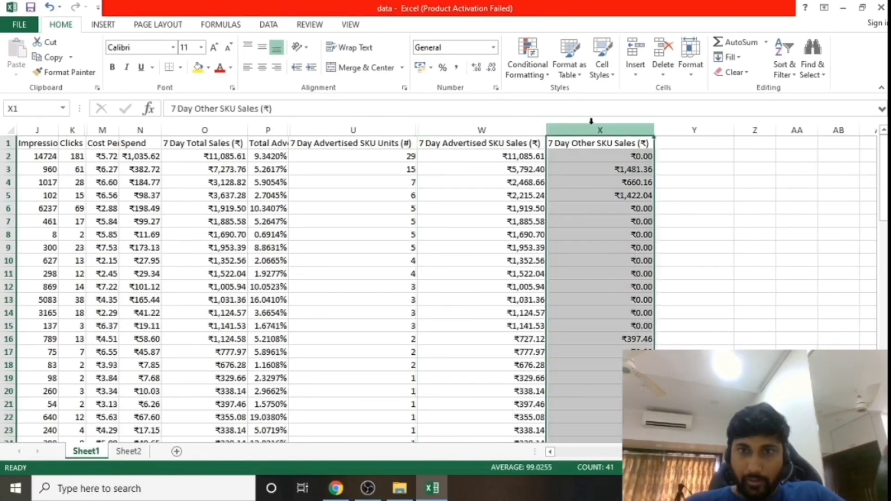
pyautogui.rightClick(619, 308)
pyautogui.click(640, 282)
# Hide the Ad Group Name column and narrow the 7 Day Advertised SKU Units and 7 Day Advertised SKU Sales columns.
pyautogui.hotkey('ctrl', 'Left')
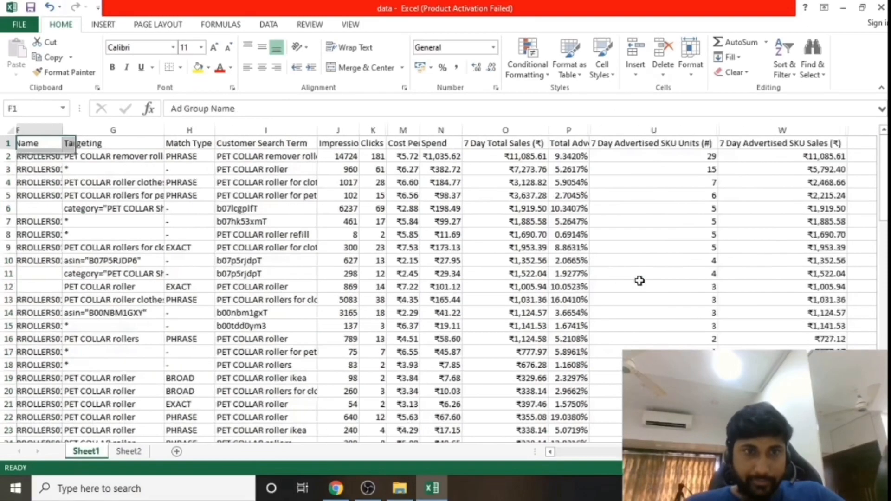
pyautogui.click(44, 129)
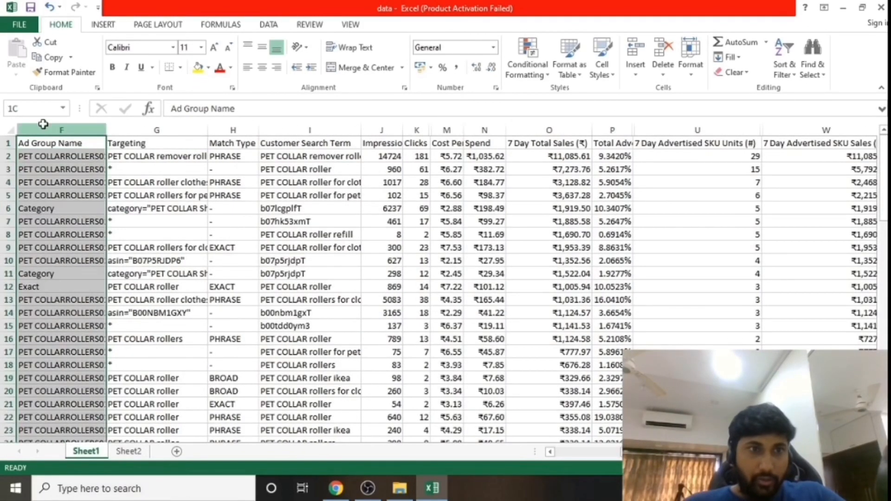
pyautogui.rightClick(45, 127)
pyautogui.click(75, 298)
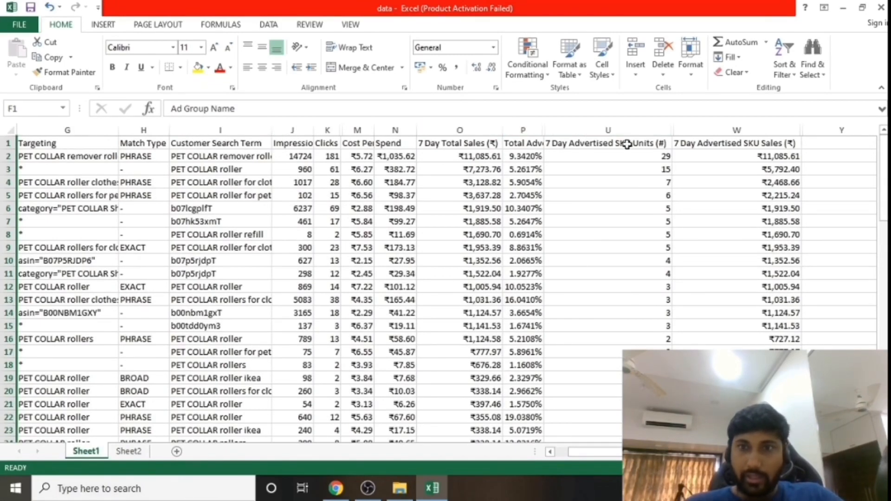
pyautogui.moveTo(671, 130); pyautogui.dragTo(581, 126)
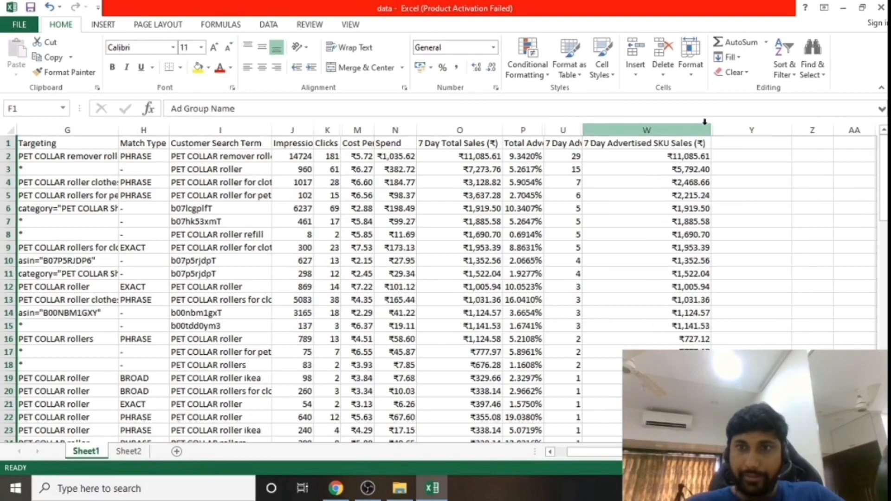
pyautogui.moveTo(711, 130); pyautogui.dragTo(674, 130)
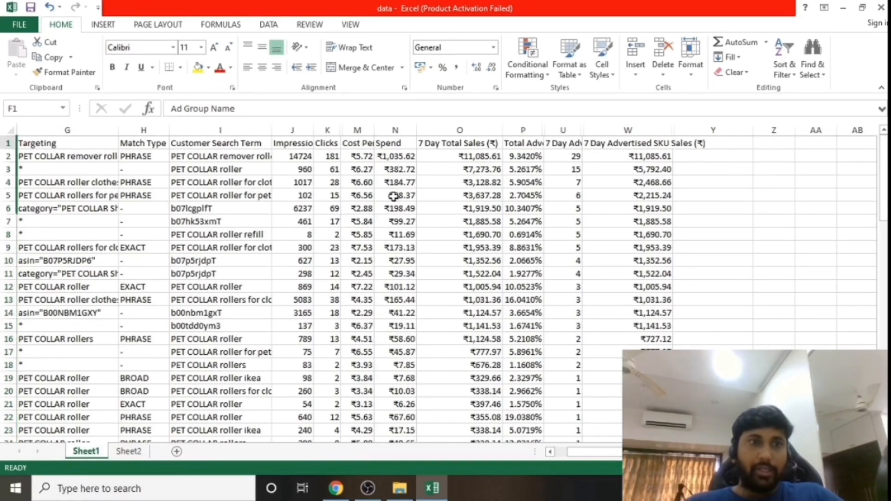
# Turn on filtering for the header row of the search term data.
pyautogui.press('Right')
pyautogui.hotkey('ctrl', 'Right')
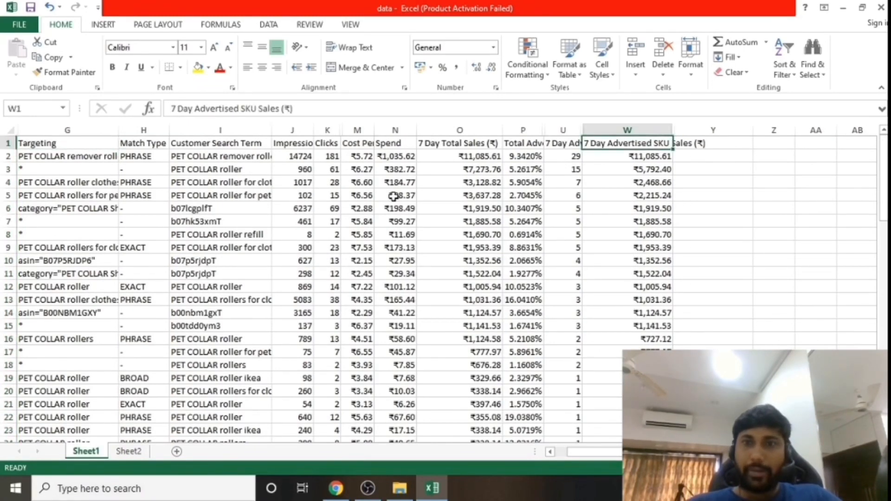
pyautogui.hotkey('ctrl', 'Left')
pyautogui.hotkey('ctrl', 'Down')
pyautogui.hotkey('ctrl', 'Up')
# Filter the Match Type column to show only PHRASE rows.
pyautogui.press('Right')
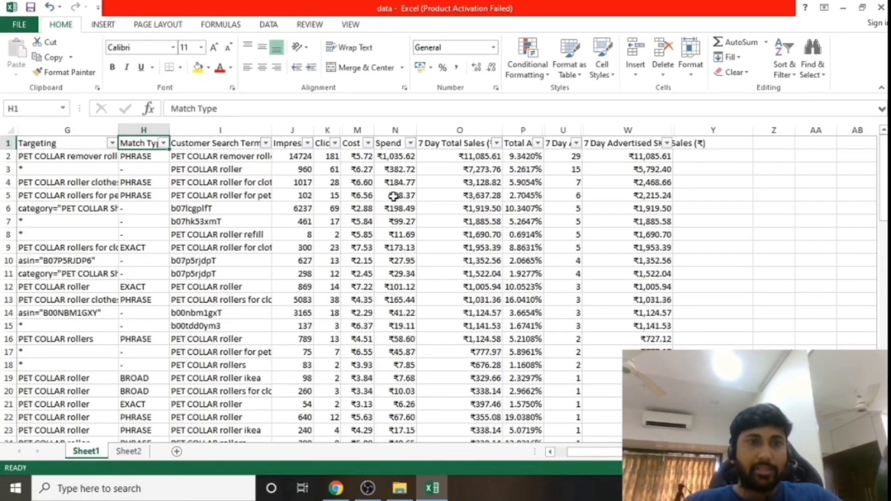
pyautogui.hotkey('alt', 'Down')
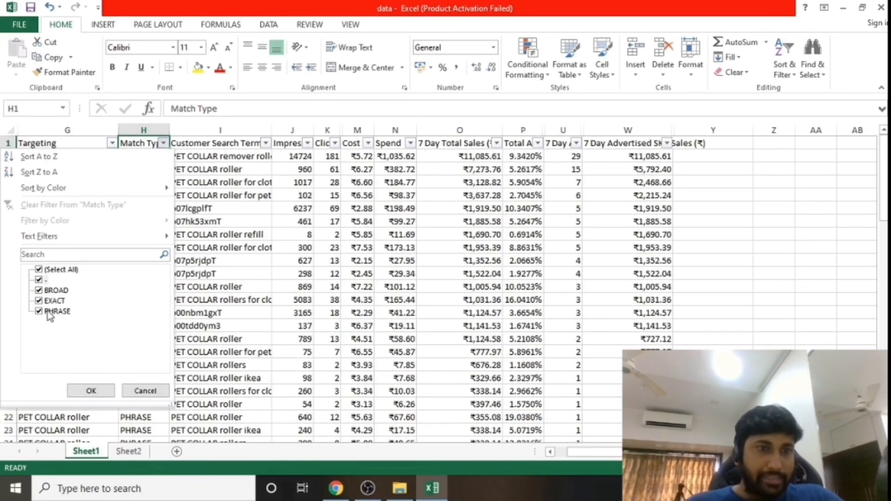
pyautogui.click(55, 270)
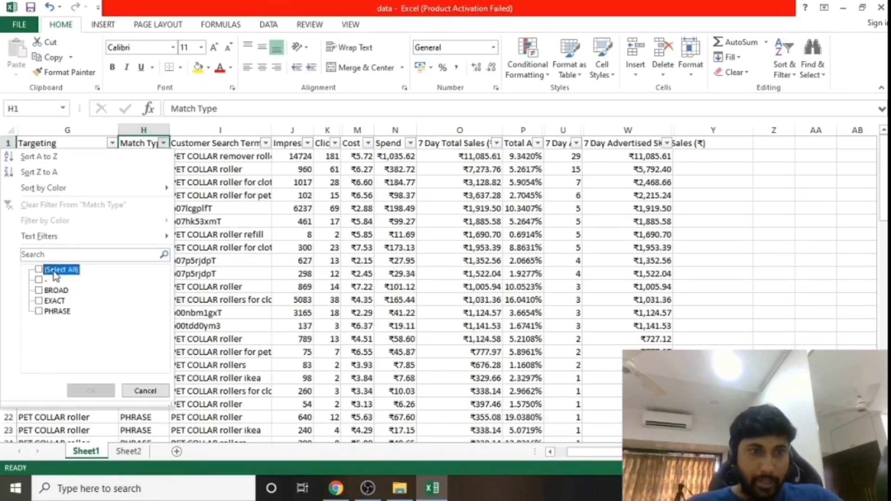
pyautogui.click(47, 313)
pyautogui.click(91, 391)
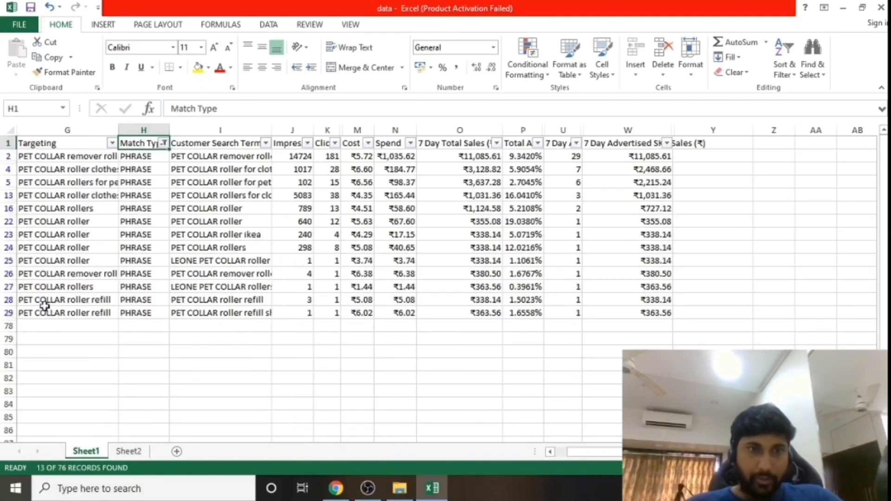
# Sort the filtered rows by 7 Day Advertised SKU Units from largest to smallest.
pyautogui.press('Up')
pyautogui.press('Right')
pyautogui.press('Right')
pyautogui.press('Right')
pyautogui.press('Right')
pyautogui.press('Right')
pyautogui.press('Right')
pyautogui.press('Right')
pyautogui.press('Right')
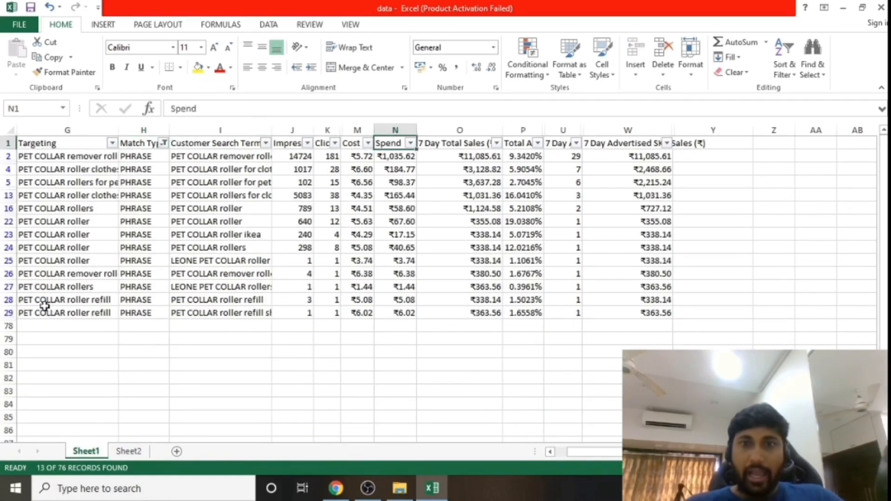
pyautogui.hotkey('alt', 'Down')
pyautogui.press('Down')
pyautogui.press('Down')
pyautogui.press('Down')
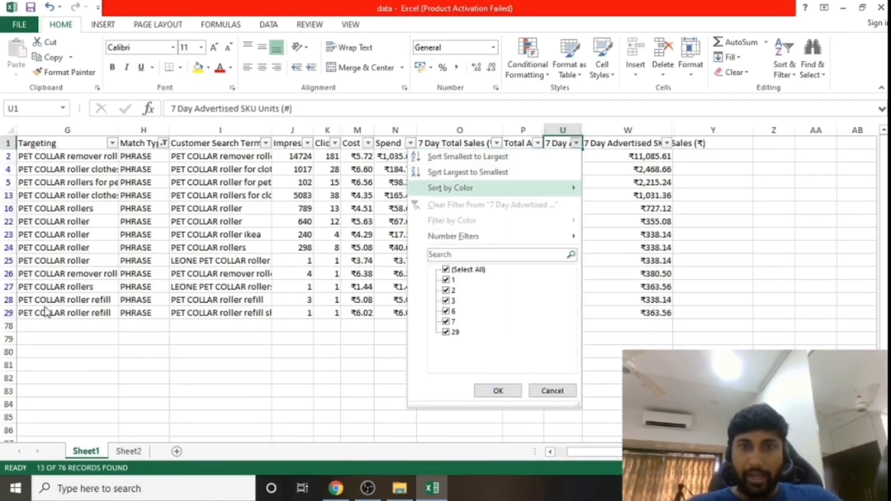
pyautogui.press('Up')
pyautogui.press('Return')
# Review the clicks, cost, spend, sales and advertising cost percentage of the first phrase-match search term in row 2.
pyautogui.press('Down')
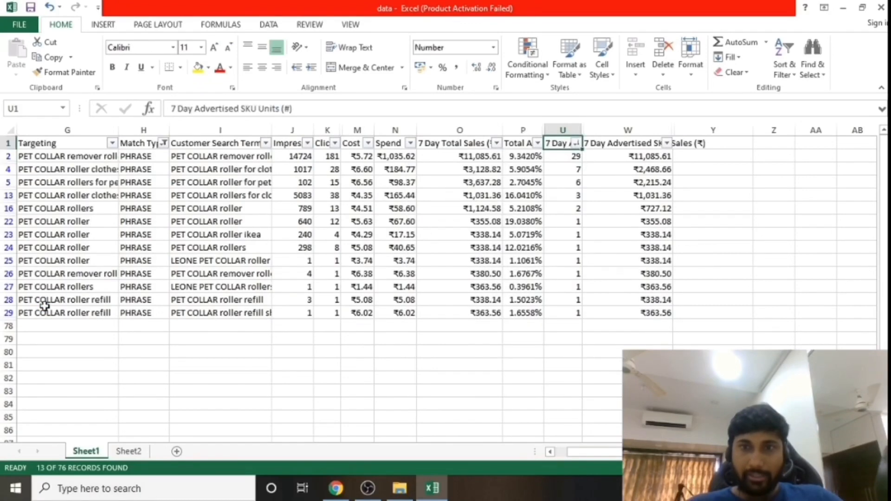
pyautogui.press('Left')
pyautogui.press('Left')
pyautogui.press('Left')
pyautogui.press('Left')
pyautogui.press('Left')
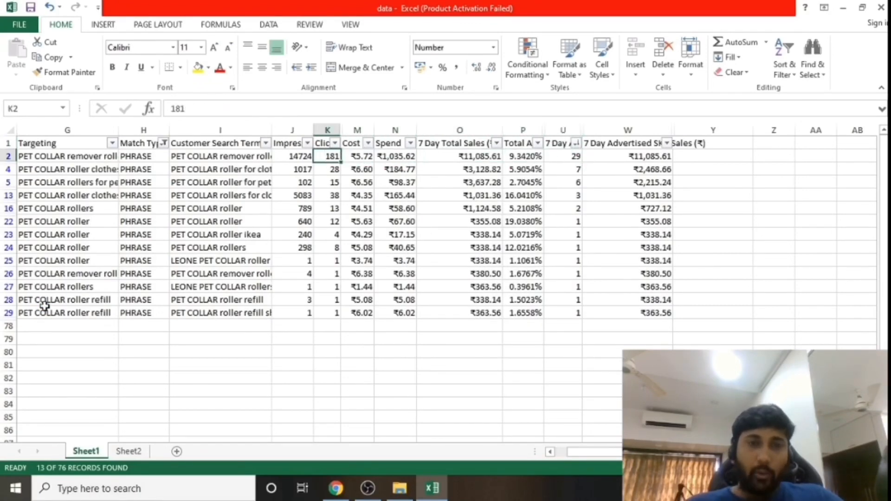
pyautogui.press('Up')
pyautogui.press('Right')
pyautogui.press('Right')
pyautogui.press('Down')
pyautogui.press('Right')
pyautogui.press('Right')
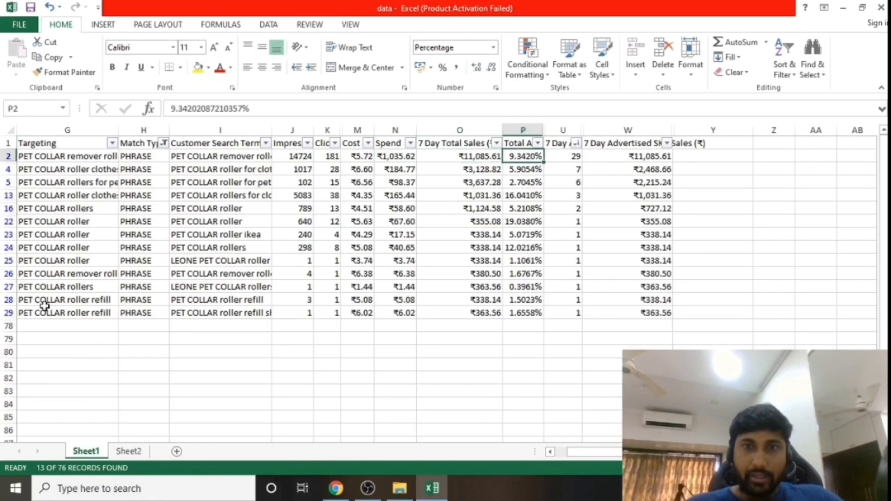
# Examine the advertising cost percentages in column P for the top phrase-match rows.
pyautogui.hotkey('ctrl', 'shift', 'Down')
pyautogui.press('Up')
pyautogui.press('Down')
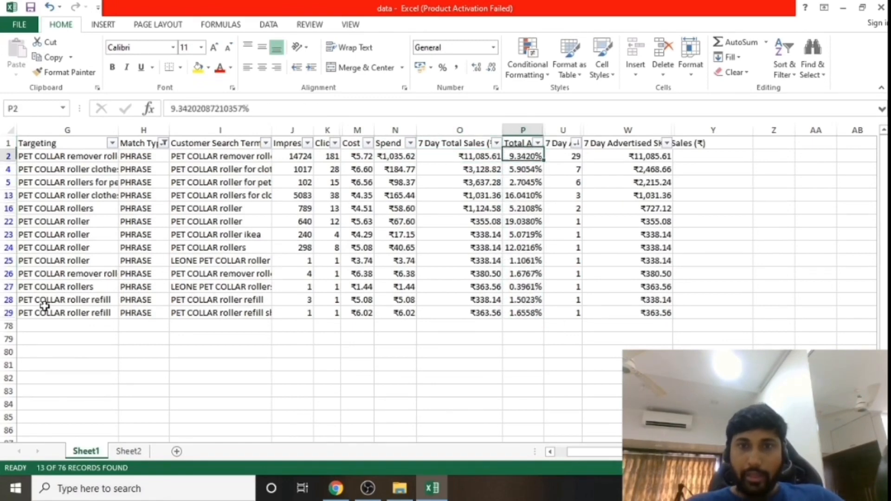
pyautogui.press('Down')
pyautogui.press('Up')
pyautogui.press('Down')
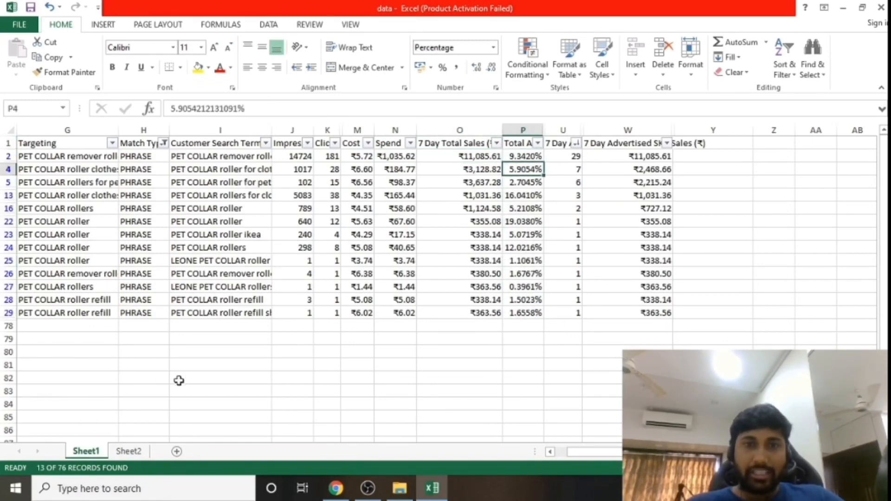
# Calculate row 2's spend divided by its 7 Day Total Sales in cell N81 with =N2/O2.
pyautogui.click(392, 363)
pyautogui.write('=')
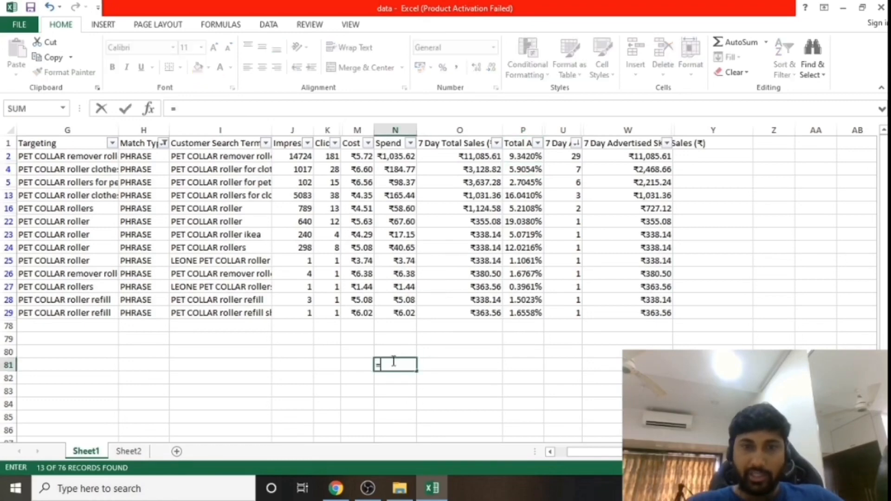
pyautogui.click(392, 156)
pyautogui.write(':')
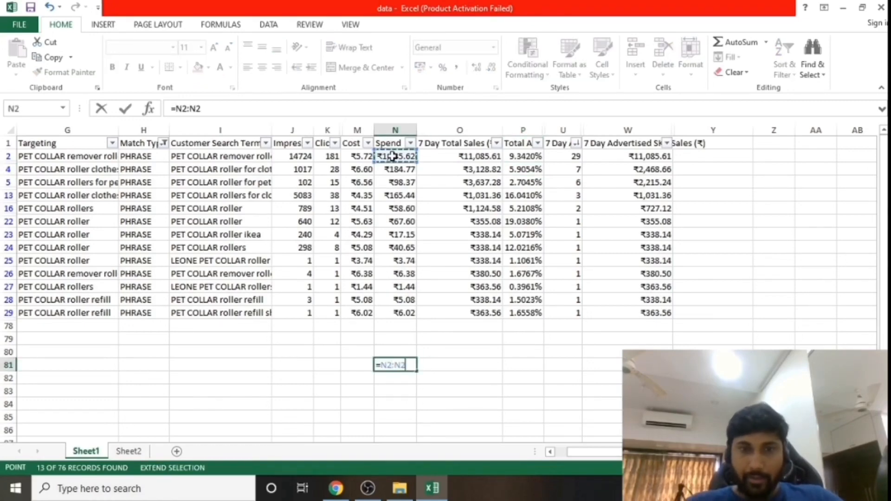
pyautogui.write('/')
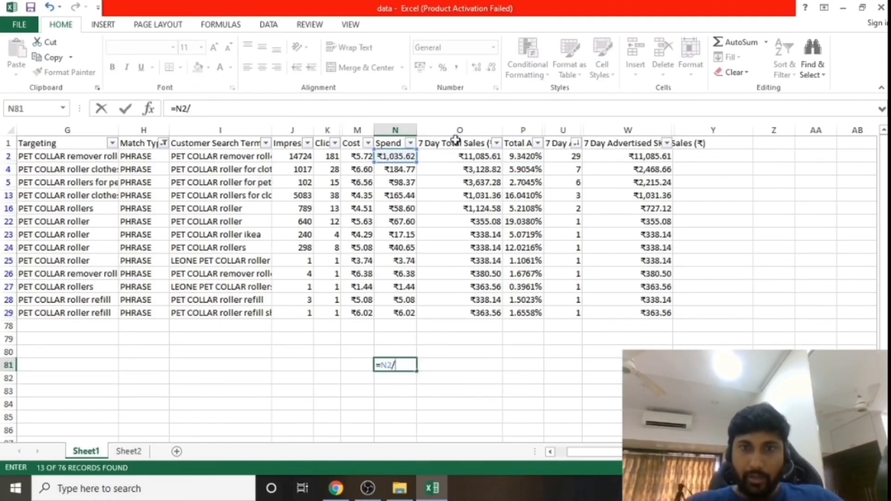
pyautogui.click(475, 160)
pyautogui.press('Return')
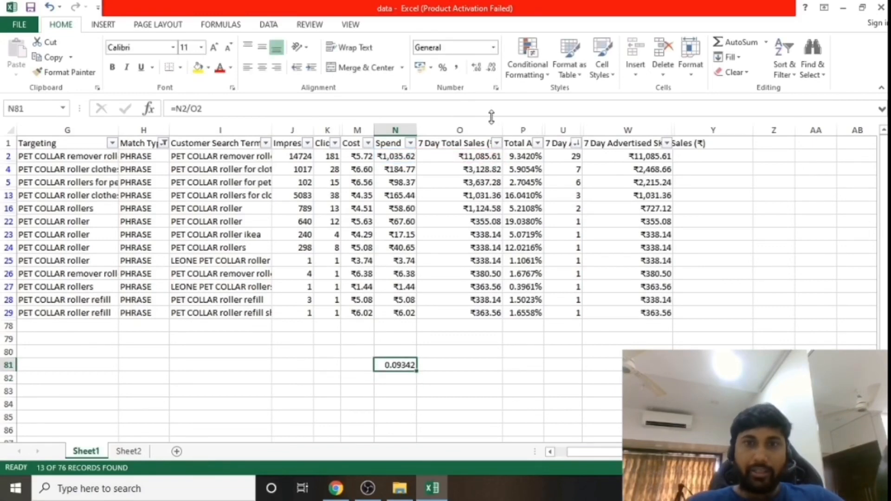
# Format the result in N81 as a percentage with two decimal places and clear the cell's contents.
pyautogui.click(443, 68)
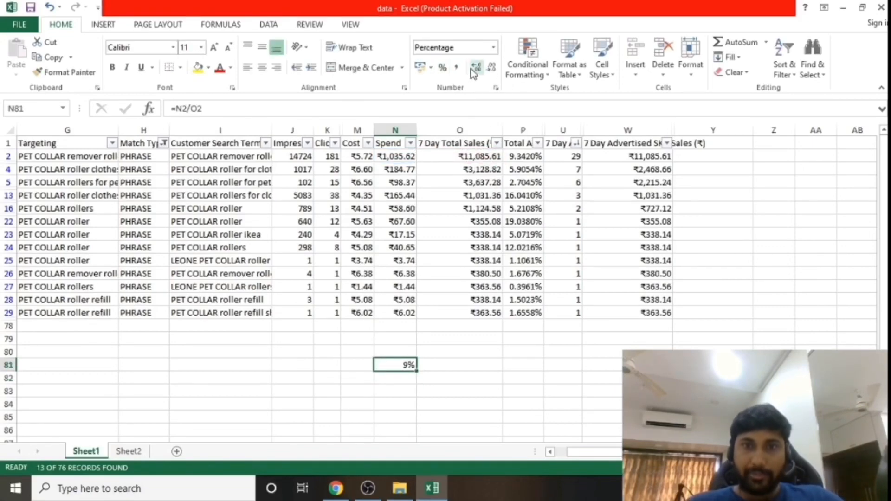
pyautogui.click(474, 67)
pyautogui.click(474, 67)
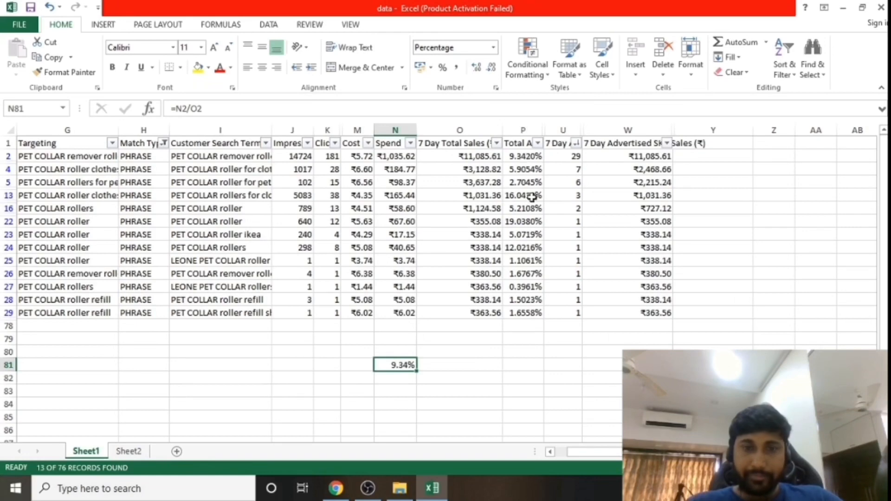
pyautogui.press('Delete')
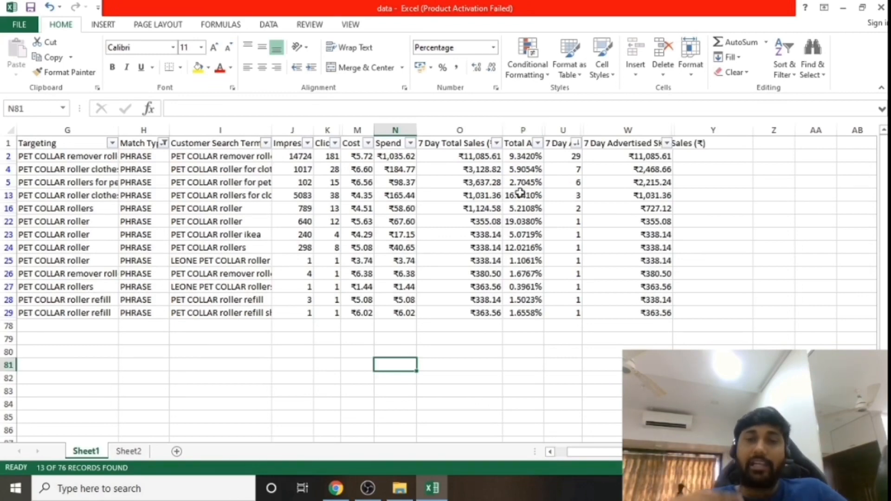
# Compare row 2's advertising cost percentage with its advertised SKU units and look over the rest of column P.
pyautogui.click(522, 159)
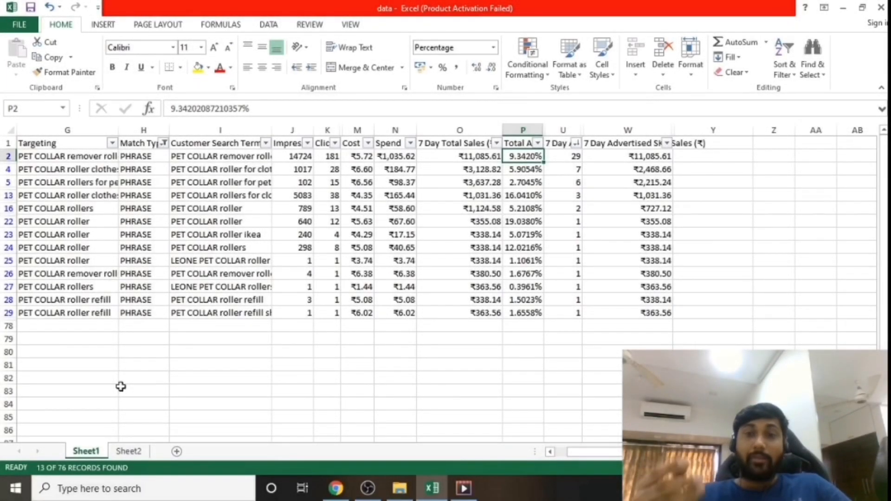
pyautogui.press('Right')
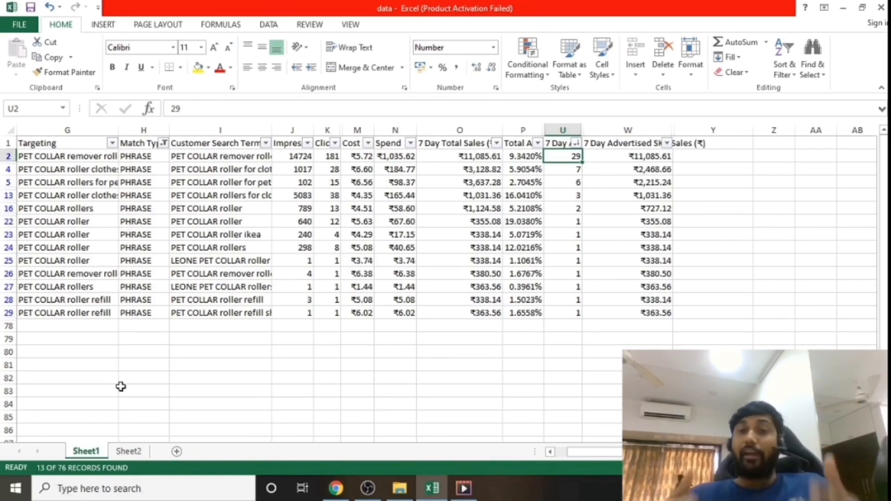
pyautogui.press('Left')
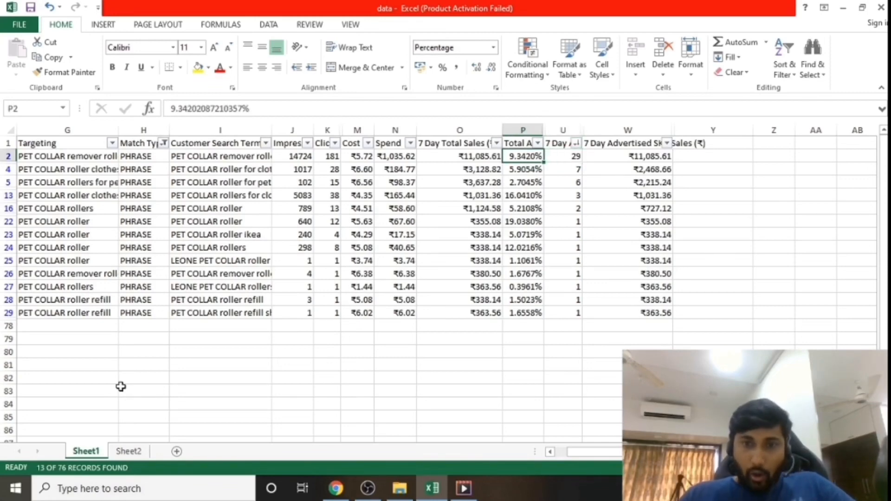
pyautogui.hotkey('ctrl', 'shift', 'Down')
pyautogui.hotkey('ctrl', 'Up')
pyautogui.press('Down')
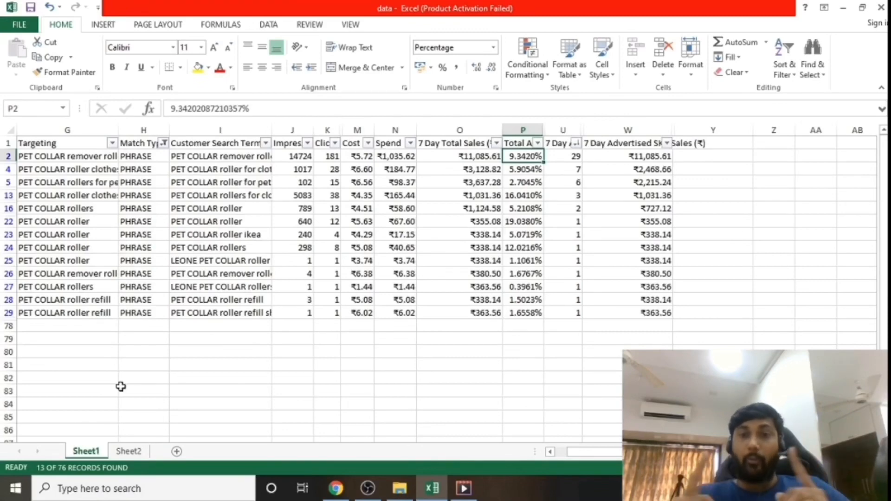
# Examine row 2 from its targeting and impressions across to its spend, 7 Day Total Sales, advertising cost percentage and advertised SKU units.
pyautogui.press('Home')
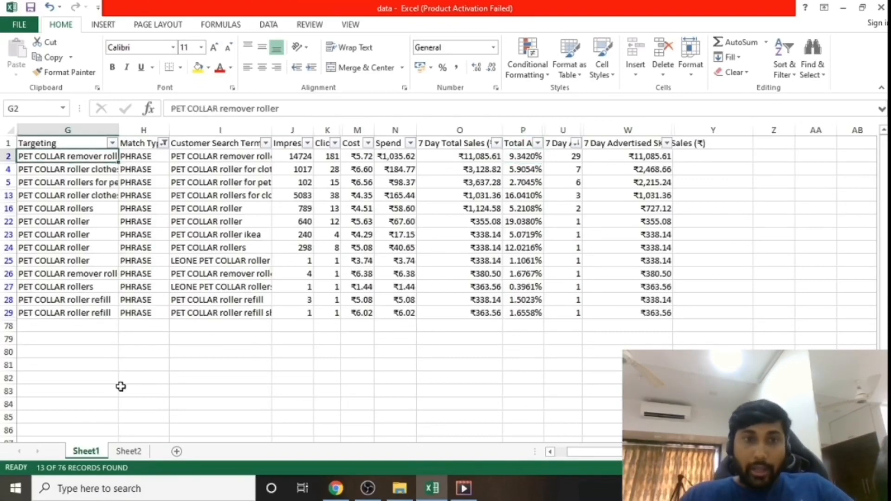
pyautogui.press('Right')
pyautogui.press('Right')
pyautogui.press('Right')
pyautogui.press('Right')
pyautogui.press('Right')
pyautogui.press('Right')
pyautogui.press('Right')
pyautogui.press('Right')
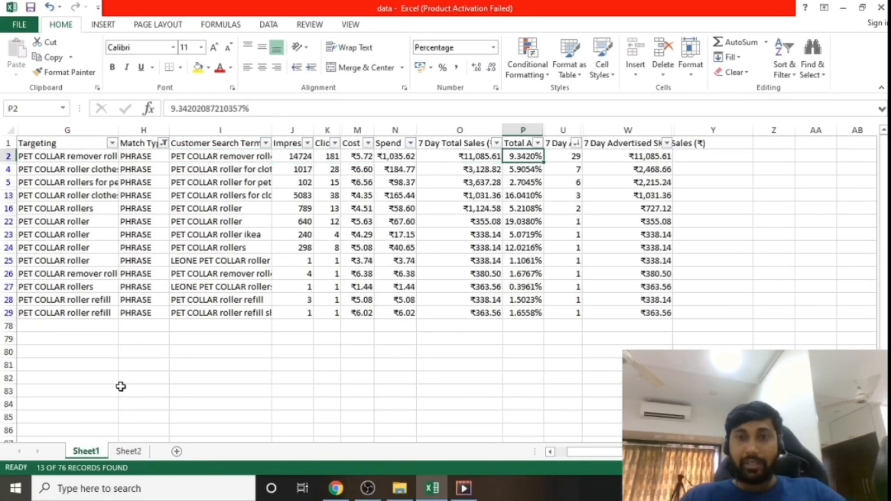
pyautogui.press('Left')
pyautogui.press('Left')
pyautogui.press('Left')
pyautogui.press('Left')
pyautogui.press('Left')
pyautogui.press('Left')
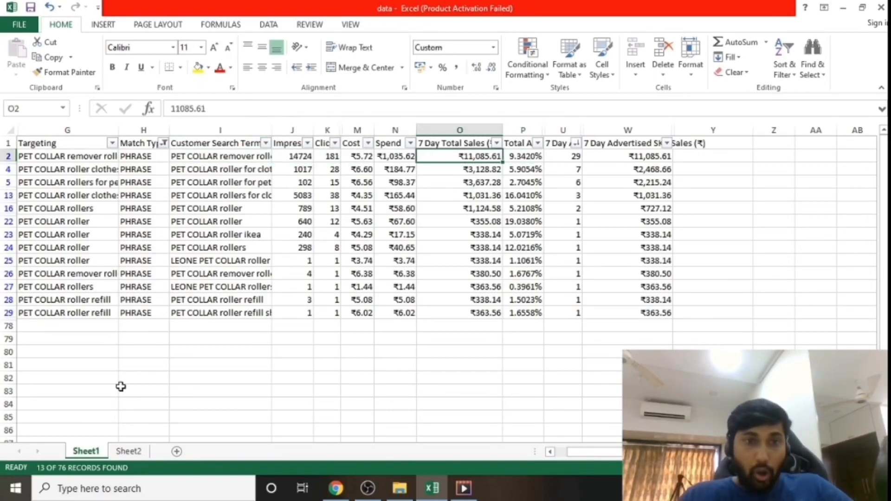
pyautogui.press('Right')
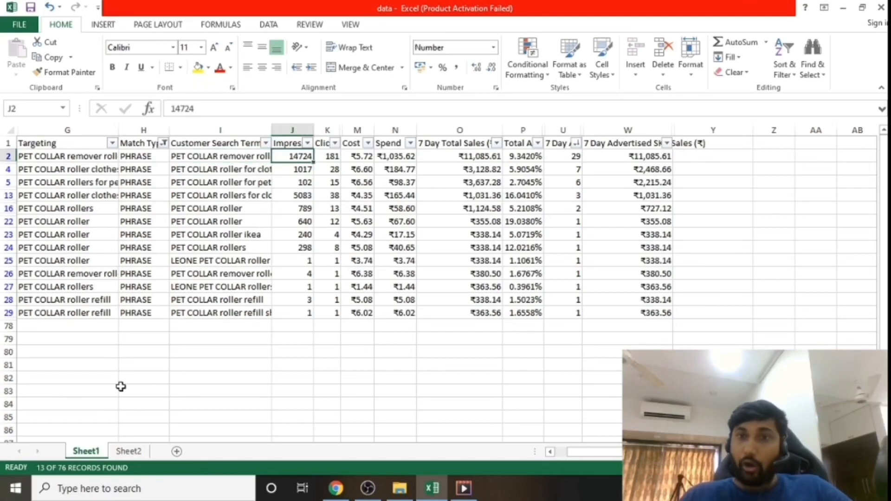
pyautogui.press('Right')
pyautogui.press('Right')
pyautogui.press('Right')
pyautogui.press('Right')
pyautogui.press('Right')
pyautogui.press('Right')
pyautogui.press('Left')
pyautogui.press('Left')
pyautogui.press('Left')
# Filter the 7 Day Advertised SKU Units column to rows greater than or equal to 2.
pyautogui.press('Up')
pyautogui.press('Right')
pyautogui.press('Right')
pyautogui.press('Right')
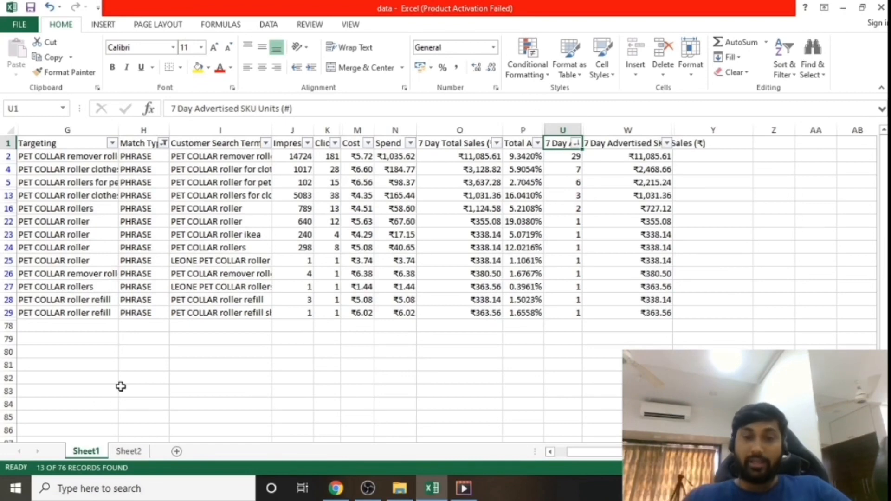
pyautogui.hotkey('alt', 'Down')
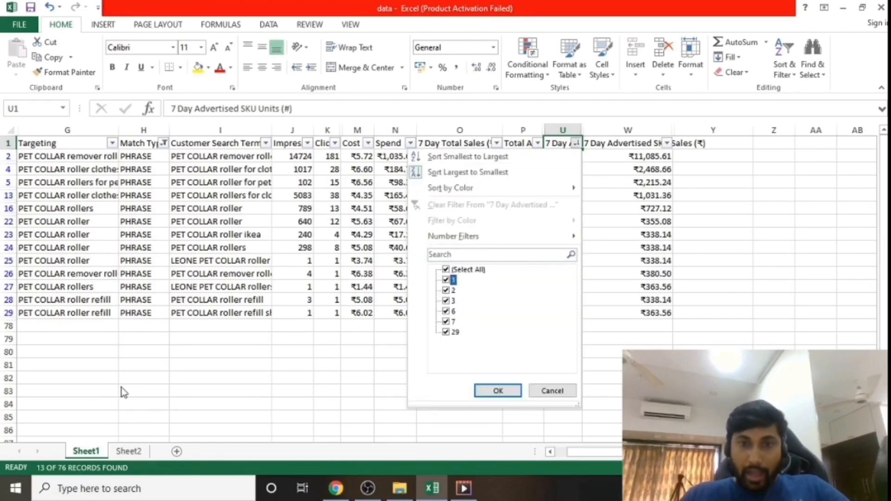
pyautogui.press('Up')
pyautogui.press('Right')
pyautogui.press('Down')
pyautogui.press('Down')
pyautogui.press('Down')
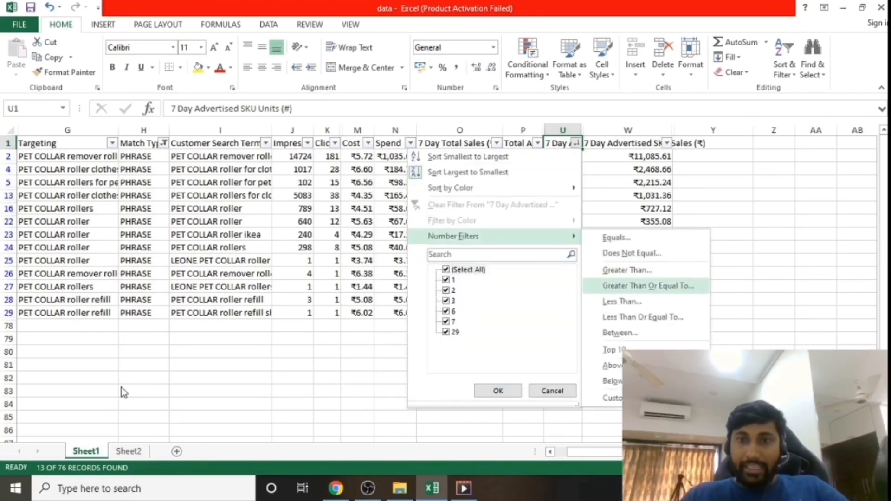
pyautogui.press('Return')
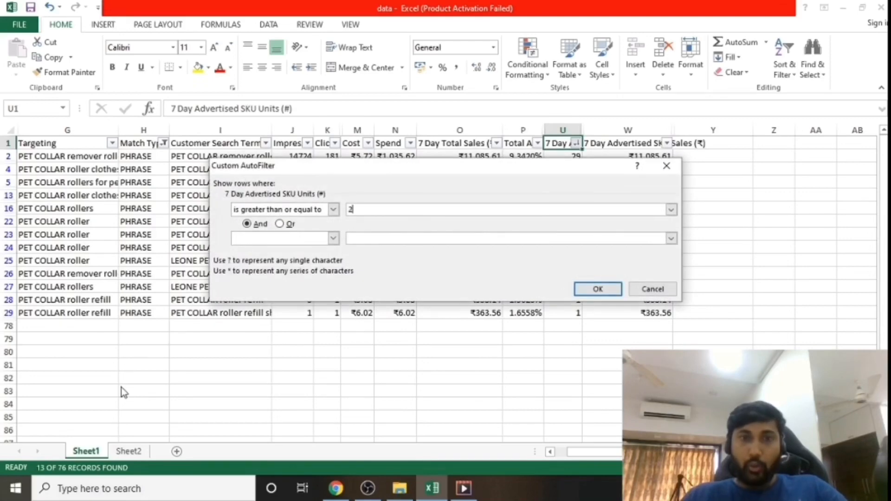
pyautogui.press('Return')
pyautogui.press('Return')
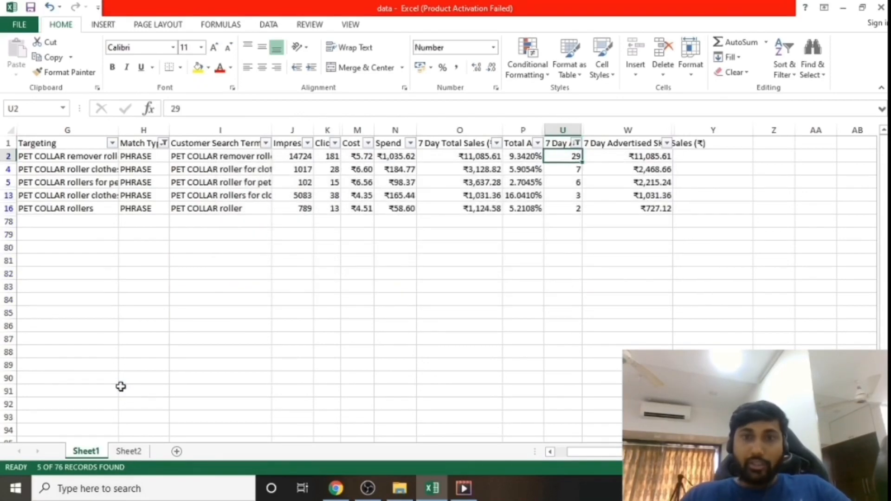
# Copy the filtered phrase-match customer search terms in column I, from row 2 to row 16.
pyautogui.press('Left')
pyautogui.press('Left')
pyautogui.press('Up')
pyautogui.press('Right')
pyautogui.press('Right')
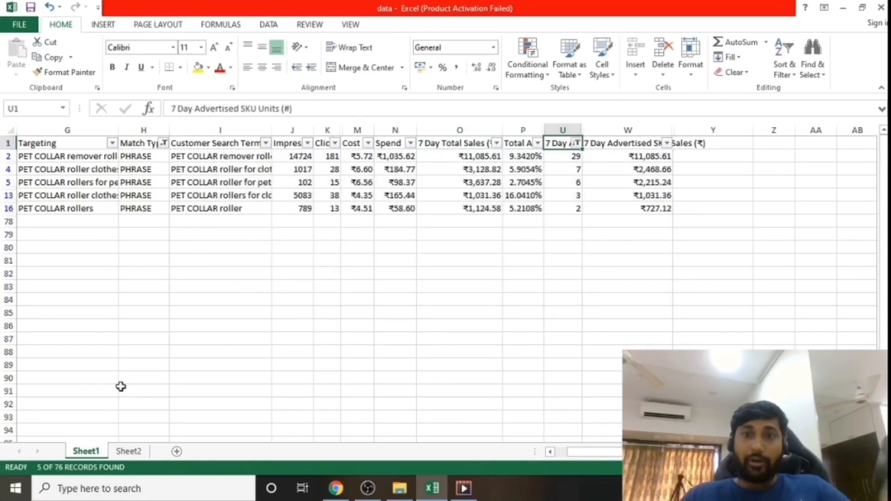
pyautogui.press('Left')
pyautogui.press('Left')
pyautogui.press('Left')
pyautogui.press('Left')
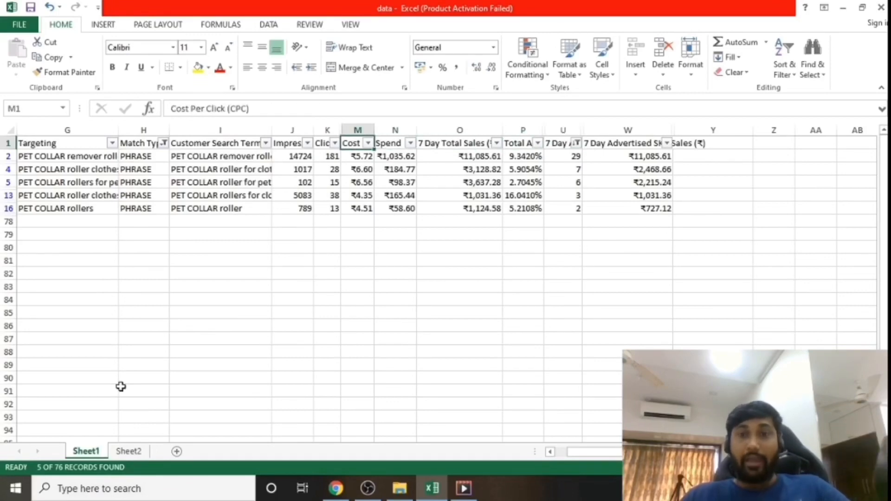
pyautogui.press('Left')
pyautogui.press('Left')
pyautogui.press('Left')
pyautogui.press('Left')
pyautogui.press('Left')
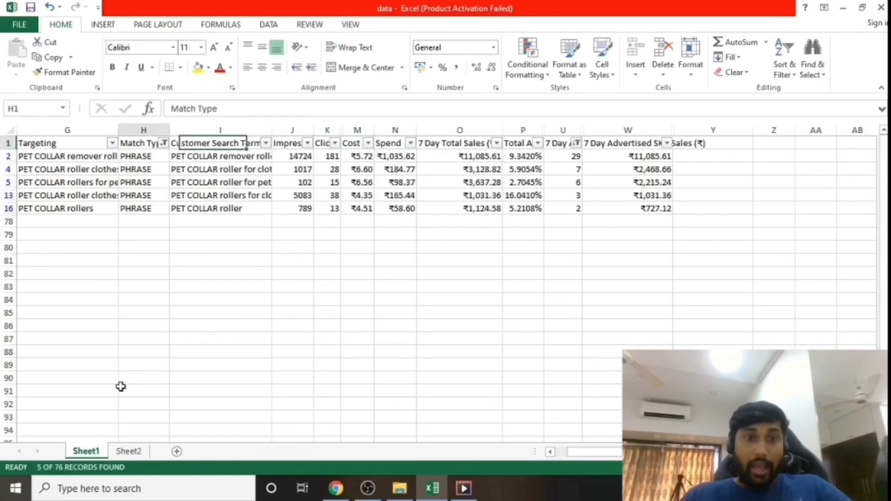
pyautogui.press('Down')
pyautogui.press('Right')
pyautogui.hotkey('ctrl', 'shift', 'Down')
pyautogui.hotkey('ctrl', 'c')
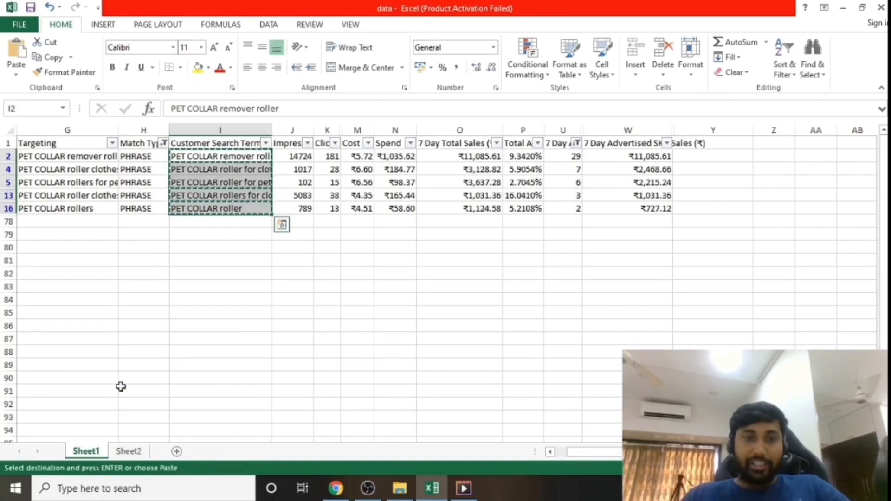
# Clear the existing search terms below the Exact heading in column F of Sheet2.
pyautogui.hotkey('ctrl', 'pagedown')
pyautogui.press('Left')
pyautogui.press('Left')
pyautogui.press('Right')
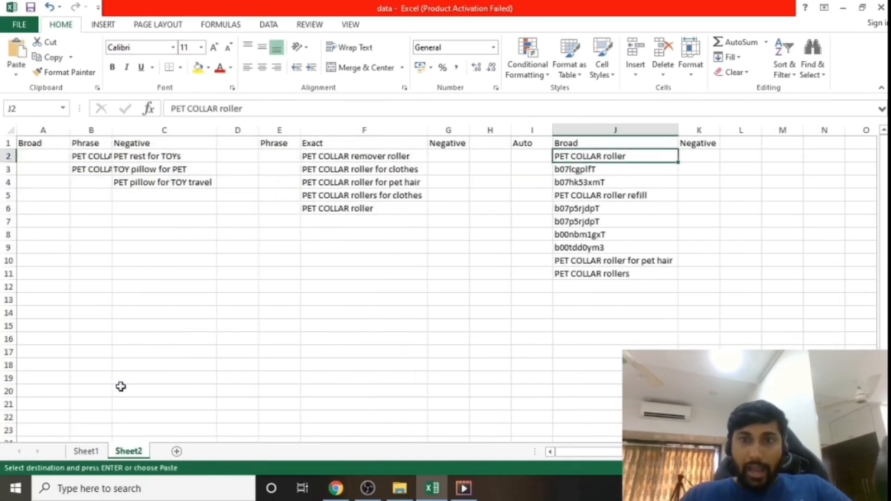
pyautogui.press('Left')
pyautogui.press('Left')
pyautogui.press('Left')
pyautogui.press('Left')
pyautogui.press('Left')
pyautogui.press('Right')
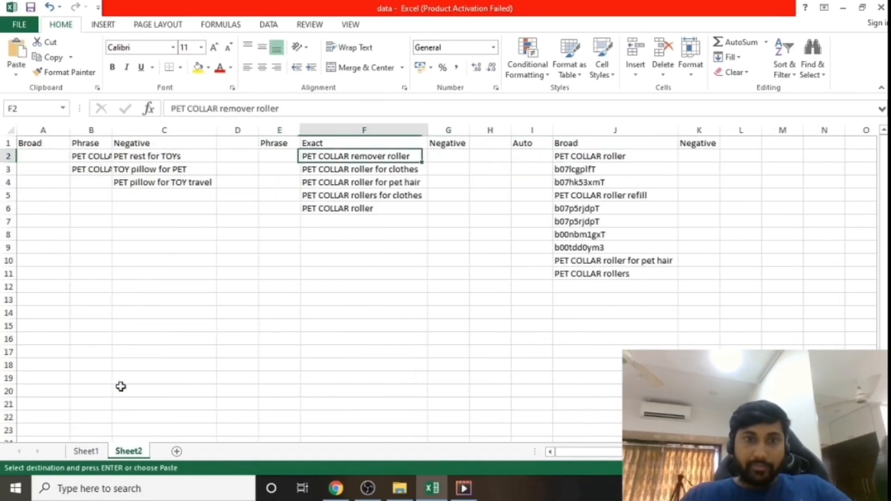
pyautogui.hotkey('ctrl', 'shift', 'Down')
pyautogui.press('Delete')
# Copy the filtered customer search terms from Sheet1 and paste them under the Exact heading in Sheet2, starting at F2.
pyautogui.press('Left')
pyautogui.press('Up')
pyautogui.press('Down')
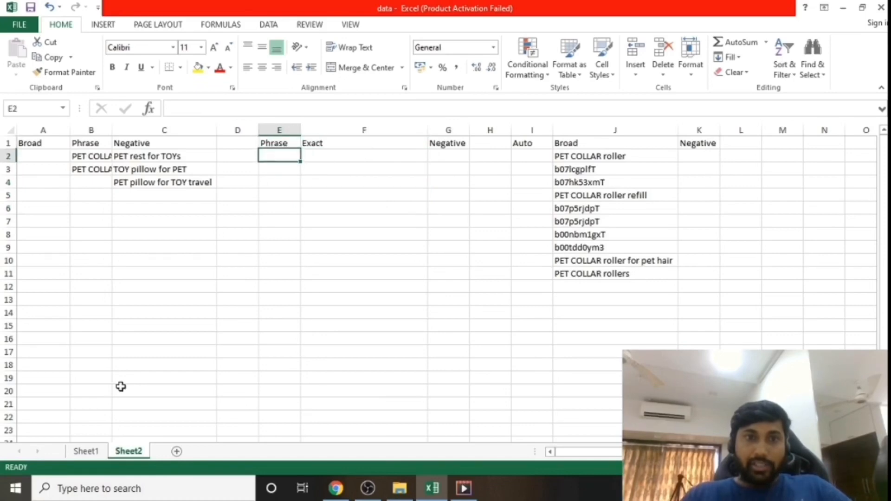
pyautogui.press('Up')
pyautogui.press('Right')
pyautogui.press('Left')
pyautogui.press('Right')
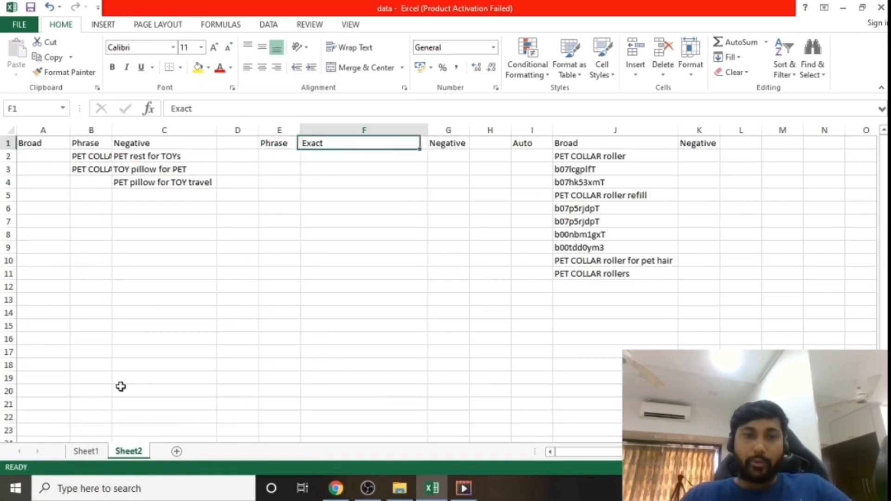
pyautogui.press('Down')
pyautogui.hotkey('ctrl', 'pageup')
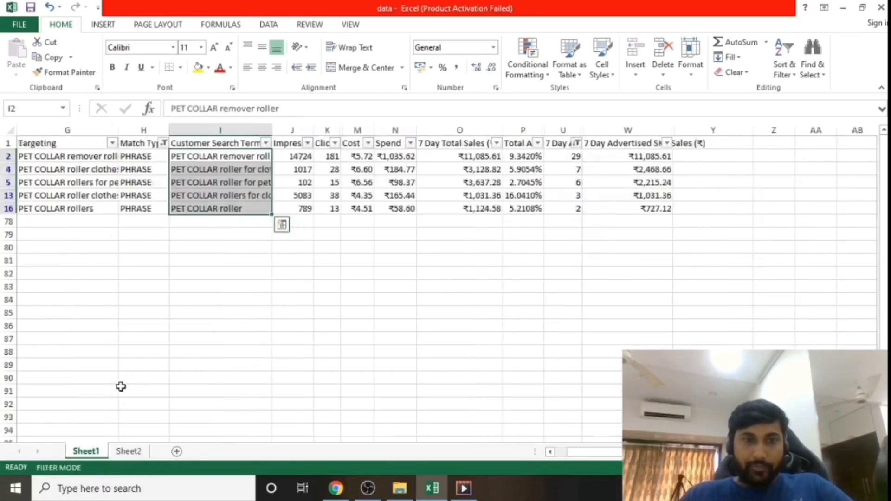
pyautogui.hotkey('ctrl', 'c')
pyautogui.hotkey('ctrl', 'pagedown')
pyautogui.hotkey('ctrl', 'v')
# Look over the Phrase, Exact and Negative headings in columns E to G of Sheet2.
pyautogui.press('Up')
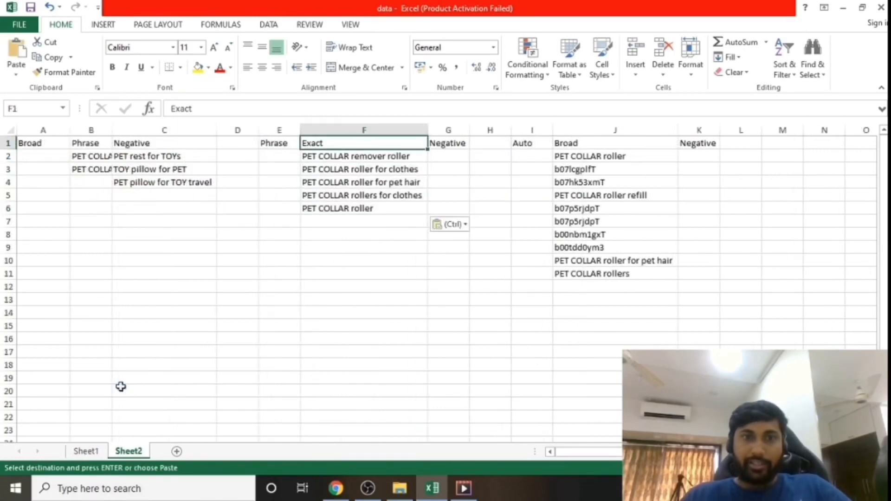
pyautogui.press('Left')
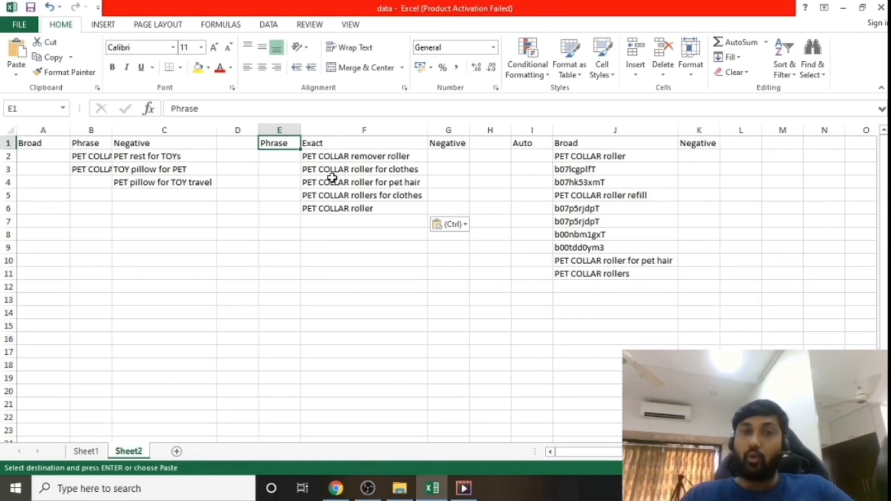
pyautogui.press('Right')
pyautogui.press('Right')
pyautogui.press('Left')
pyautogui.press('Right')
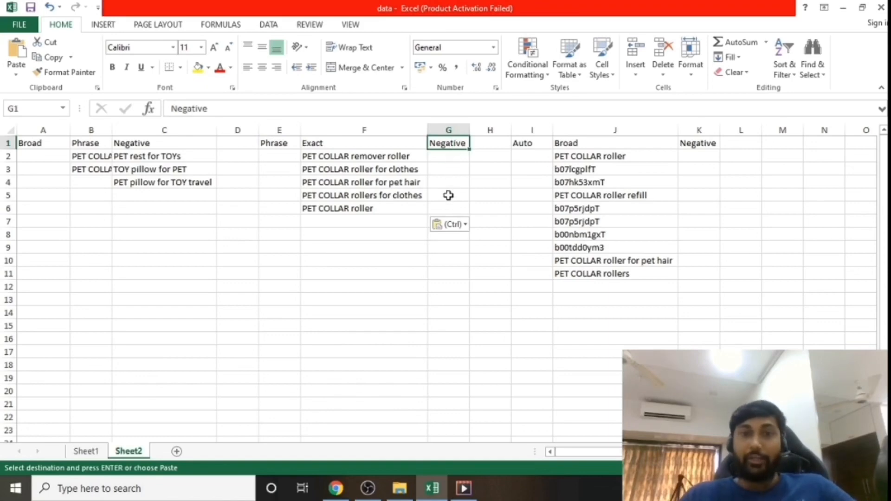
# Remove all filters from the Sheet1 report and turn header filtering back on.
pyautogui.hotkey('ctrl', 'pageup')
pyautogui.press('Escape')
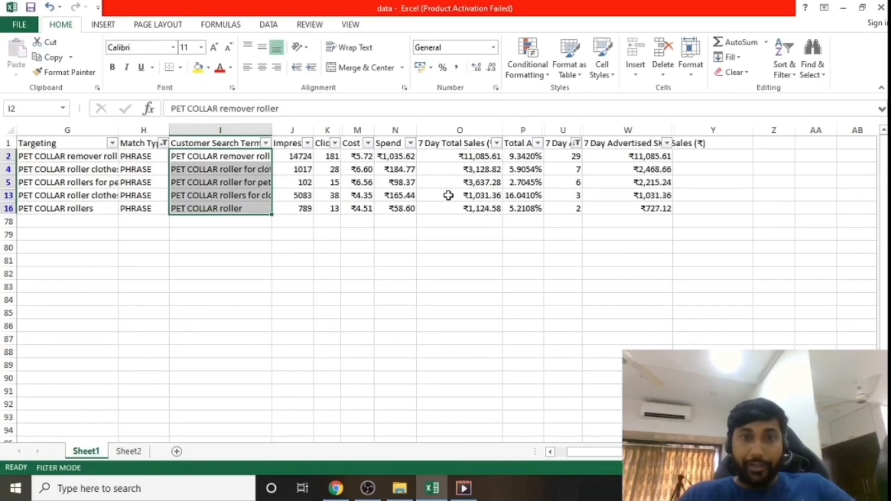
pyautogui.hotkey('ctrl', 'shift', 'l')
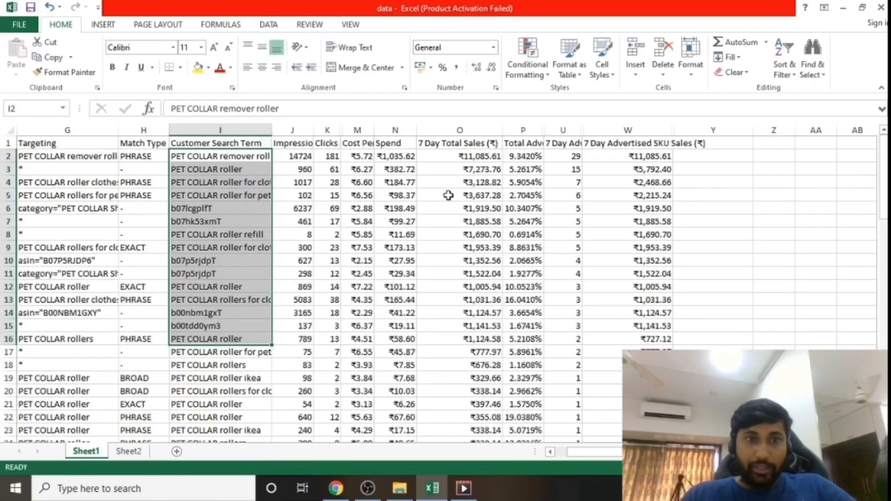
pyautogui.press('Up')
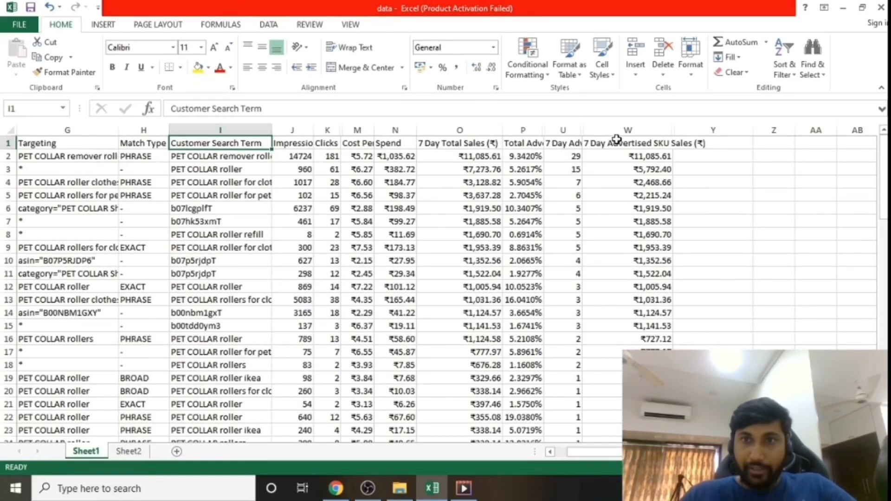
pyautogui.click(785, 70)
pyautogui.click(784, 136)
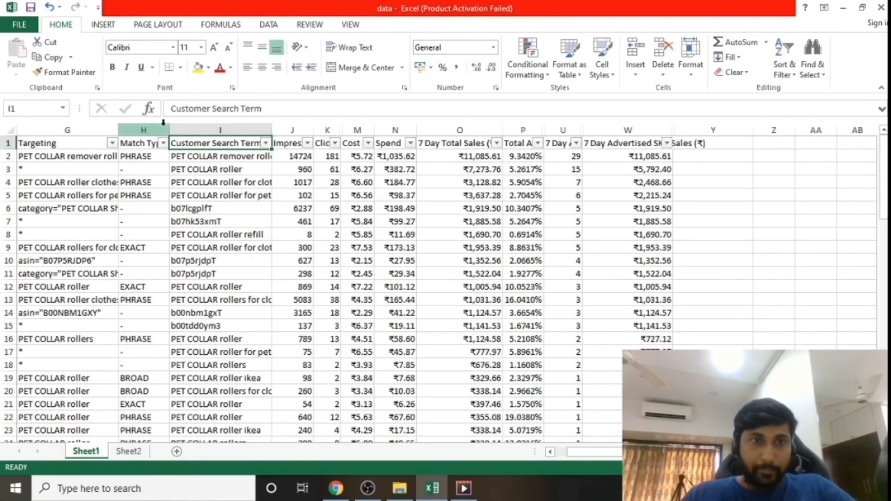
# Filter the Match Type column to show only PHRASE rows.
pyautogui.click(158, 144)
pyautogui.click(164, 143)
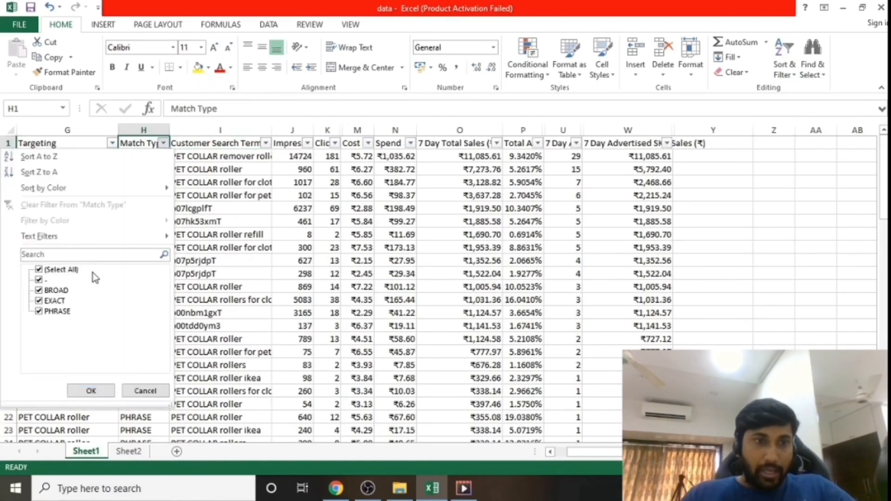
pyautogui.click(59, 270)
pyautogui.click(51, 311)
pyautogui.click(91, 391)
pyautogui.press('Down')
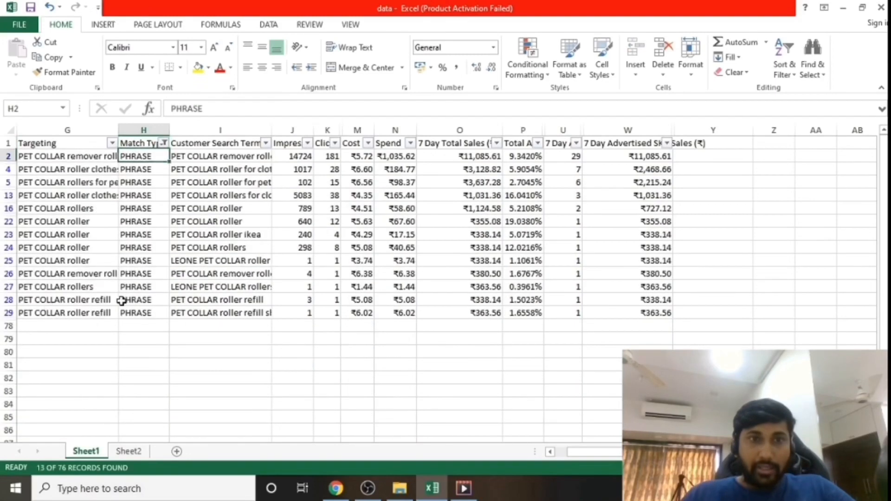
# Check the phrase-match rows' advertised SKU units and search terms down to row 29, and compare with Sheet2's Negative column.
pyautogui.press('Right')
pyautogui.press('Right')
pyautogui.press('Right')
pyautogui.press('Right')
pyautogui.press('Right')
pyautogui.press('Right')
pyautogui.press('Right')
pyautogui.press('Right')
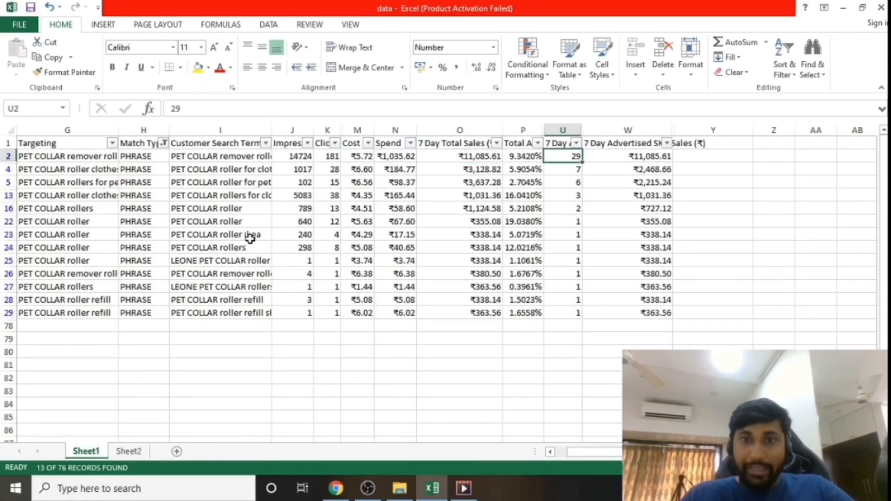
pyautogui.hotkey('ctrl', 'Down')
pyautogui.press('Left')
pyautogui.press('Left')
pyautogui.press('Left')
pyautogui.press('Left')
pyautogui.press('Left')
pyautogui.press('Left')
pyautogui.press('Left')
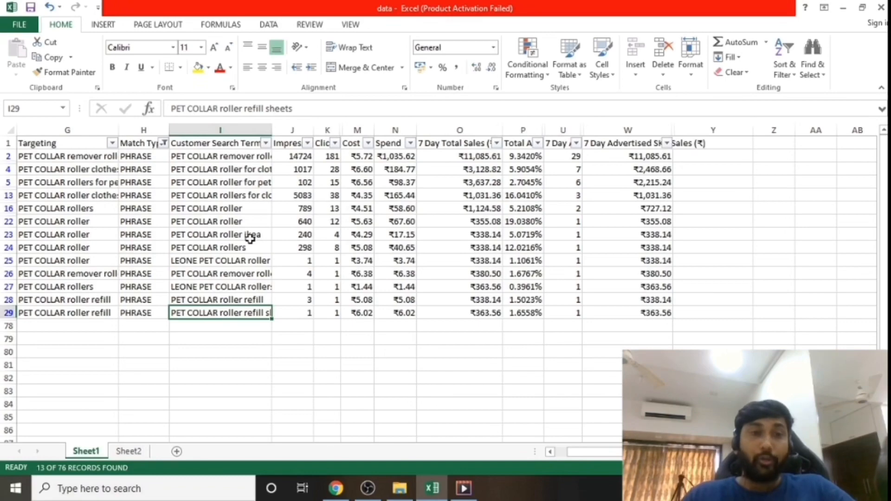
pyautogui.press('Left')
pyautogui.hotkey('ctrl', 'pagedown')
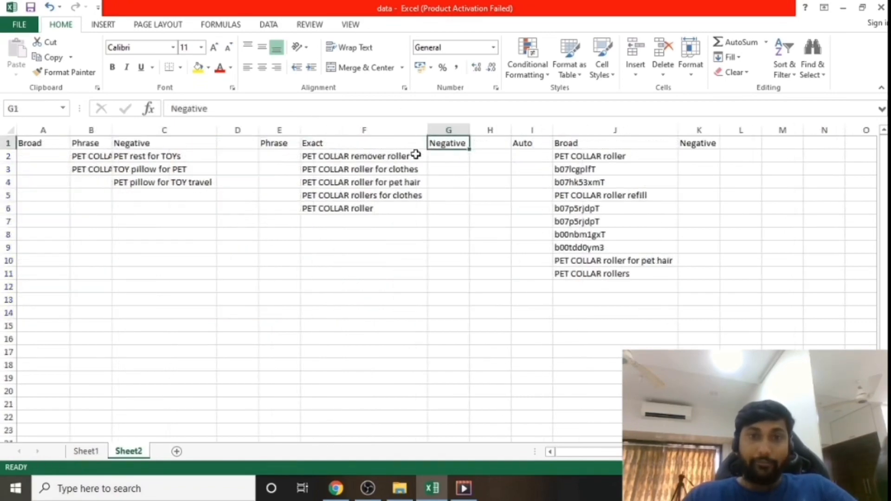
# Change the Match Type filter on Sheet1 to show only EXACT rows.
pyautogui.hotkey('ctrl', 'pageup')
pyautogui.hotkey('ctrl', 'Up')
pyautogui.hotkey('alt', 'Down')
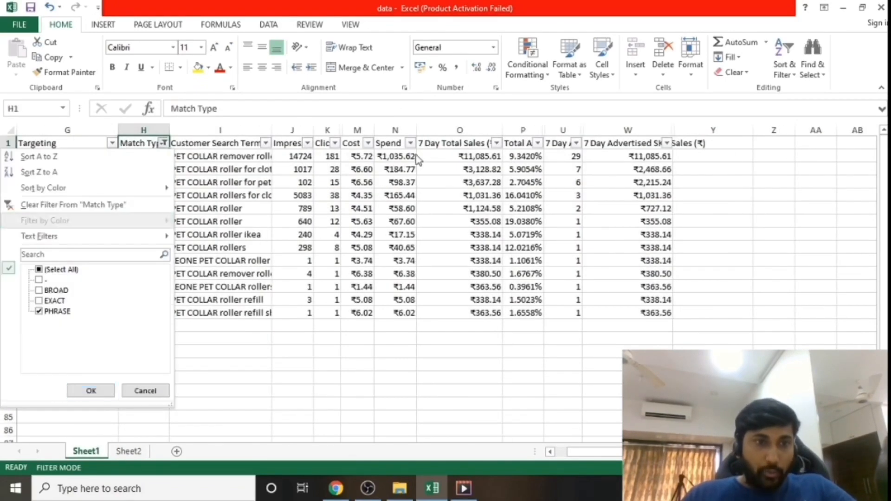
pyautogui.press('Down')
pyautogui.press('Down')
pyautogui.press('Down')
pyautogui.press('Down')
pyautogui.press('Down')
pyautogui.press('Down')
pyautogui.press('Down')
pyautogui.press('space')
pyautogui.press('Up')
pyautogui.press('space')
pyautogui.press('Return')
pyautogui.press('Down')
# Examine the advertising cost percentages and advertised SKU units of the exact-match search terms.
pyautogui.press('Right')
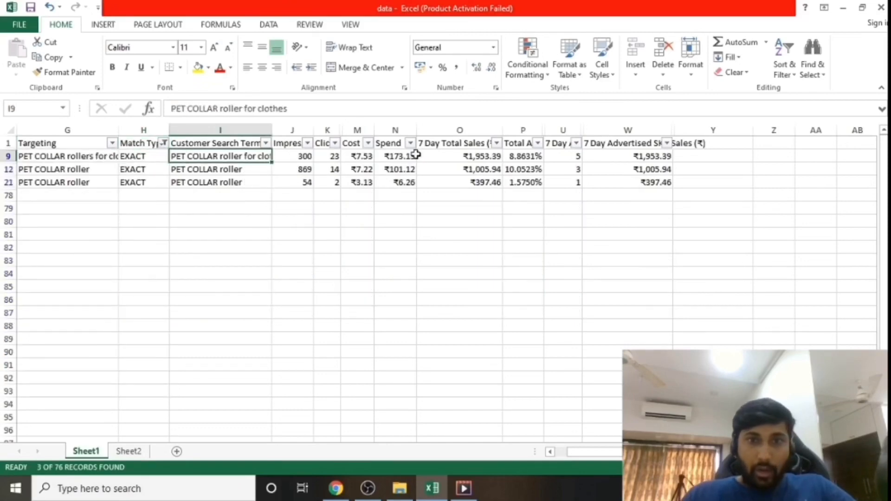
pyautogui.press('Right')
pyautogui.press('Right')
pyautogui.press('Right')
pyautogui.press('Right')
pyautogui.press('Right')
pyautogui.press('Right')
pyautogui.press('Right')
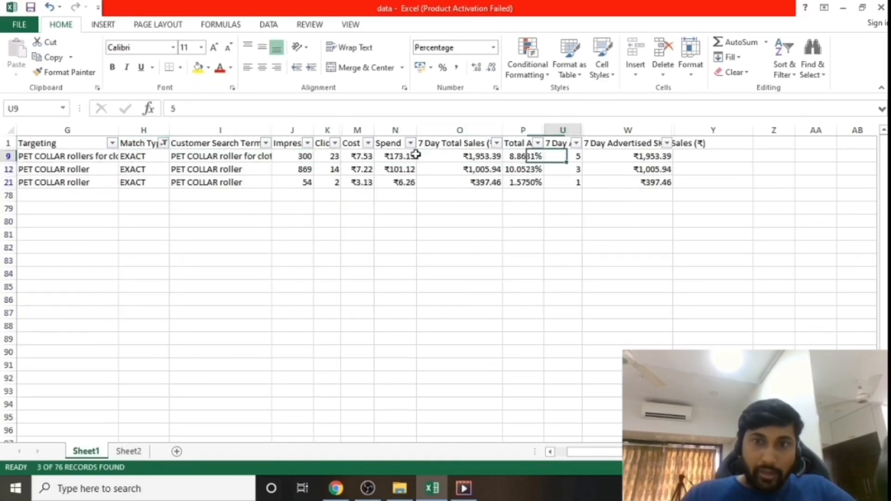
pyautogui.press('Left')
pyautogui.press('Left')
pyautogui.press('Right')
pyautogui.press('Up')
pyautogui.press('Down')
pyautogui.press('Down')
pyautogui.press('Down')
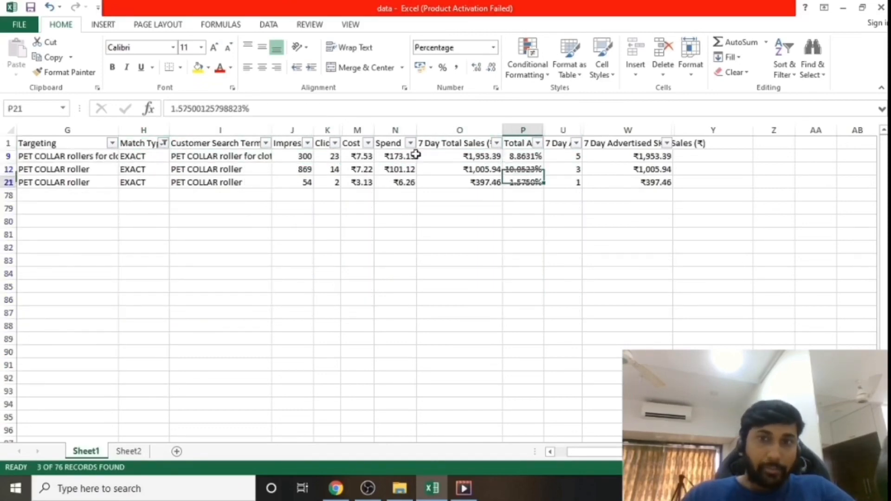
pyautogui.press('Right')
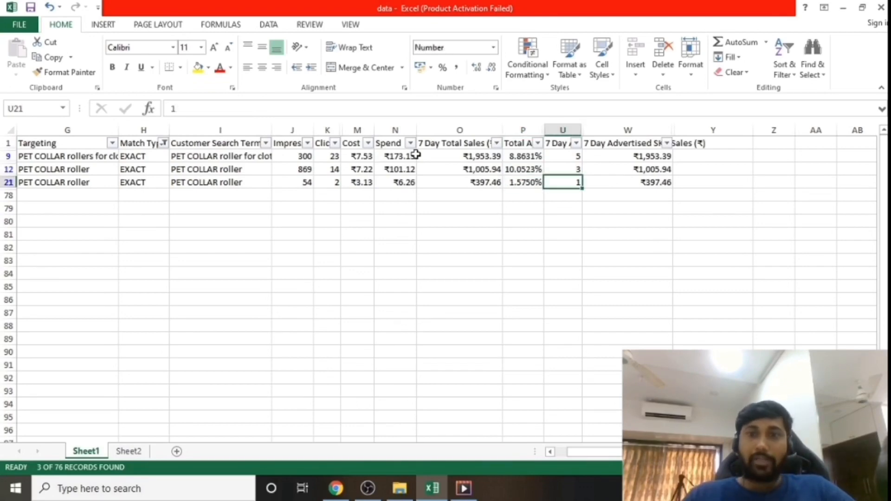
# Change the Match Type filter on Sheet1 to show only BROAD rows.
pyautogui.press('Left')
pyautogui.press('Left')
pyautogui.press('Left')
pyautogui.press('Left')
pyautogui.press('Left')
pyautogui.press('Left')
pyautogui.press('Left')
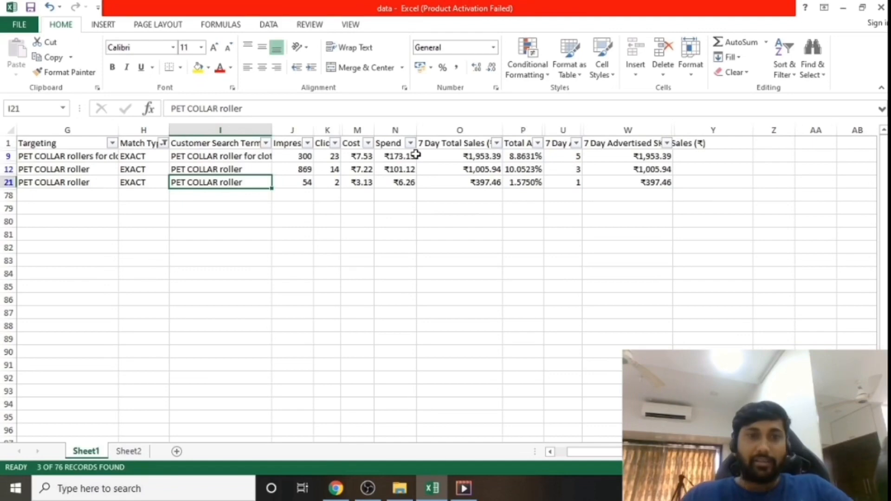
pyautogui.press('Left')
pyautogui.press('Left')
pyautogui.press('Right')
pyautogui.hotkey('ctrl', 'Up')
pyautogui.hotkey('alt', 'Down')
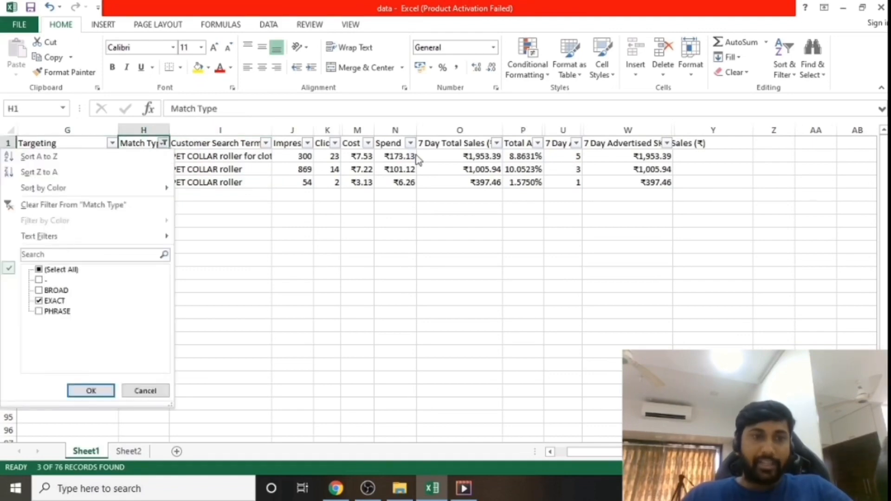
pyautogui.press('Down')
pyautogui.press('Down')
pyautogui.press('Down')
pyautogui.press('Down')
pyautogui.press('space')
pyautogui.press('Up')
pyautogui.press('space')
pyautogui.press('Return')
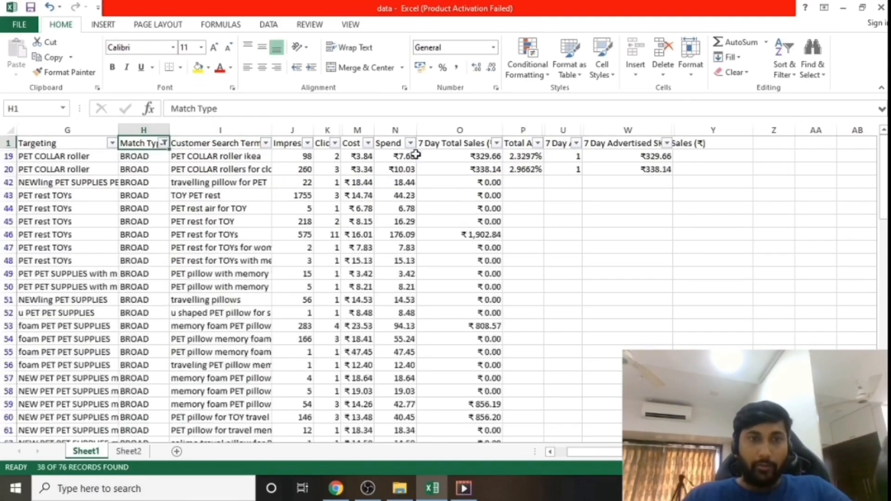
# Check the advertised SKU units, advertising cost percentages, clicks and spend of the first two broad-match rows, 19 and 20.
pyautogui.press('Down')
pyautogui.press('Right')
pyautogui.press('Right')
pyautogui.press('Right')
pyautogui.press('Right')
pyautogui.press('Right')
pyautogui.press('Right')
pyautogui.press('Right')
pyautogui.press('Right')
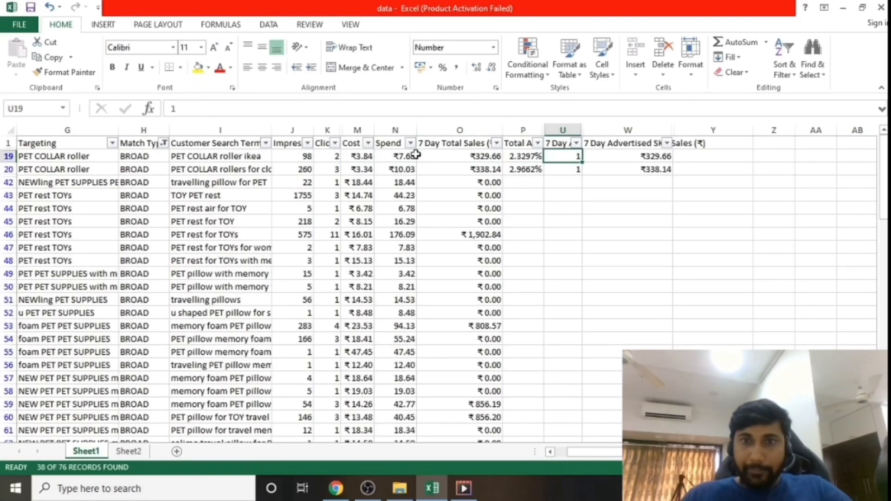
pyautogui.hotkey('ctrl', 'Up')
pyautogui.press('Left')
pyautogui.press('Down')
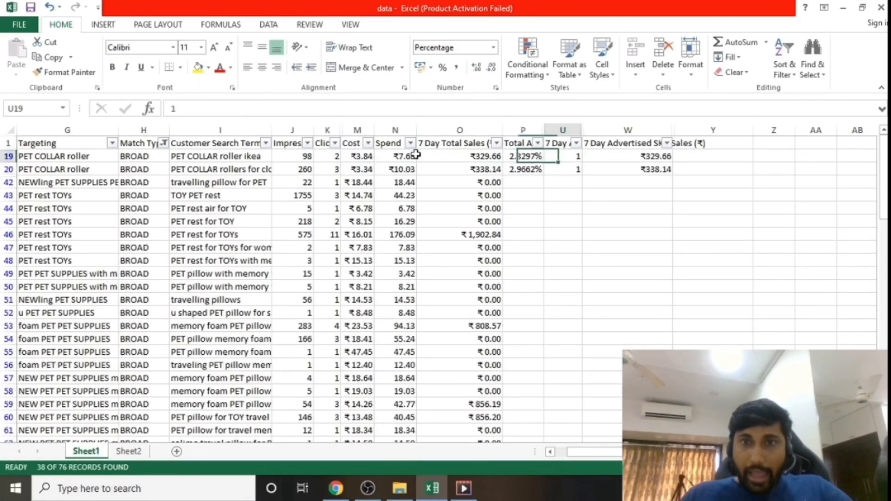
pyautogui.press('Right')
pyautogui.press('Up')
pyautogui.press('Down')
pyautogui.press('Down')
pyautogui.press('Left')
pyautogui.press('Left')
pyautogui.press('Left')
pyautogui.press('Left')
pyautogui.press('Left')
pyautogui.press('Left')
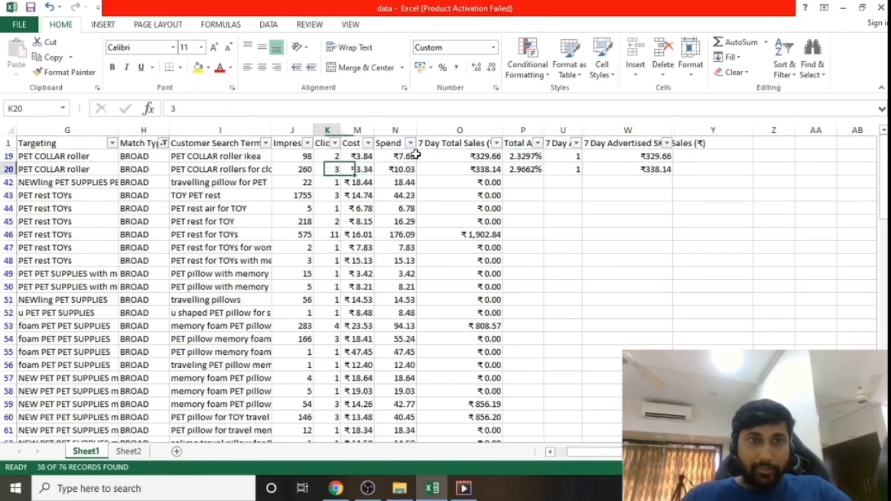
pyautogui.press('Right')
pyautogui.press('Right')
pyautogui.press('Right')
pyautogui.press('Right')
pyautogui.press('Right')
pyautogui.press('Right')
pyautogui.press('Up')
pyautogui.press('Down')
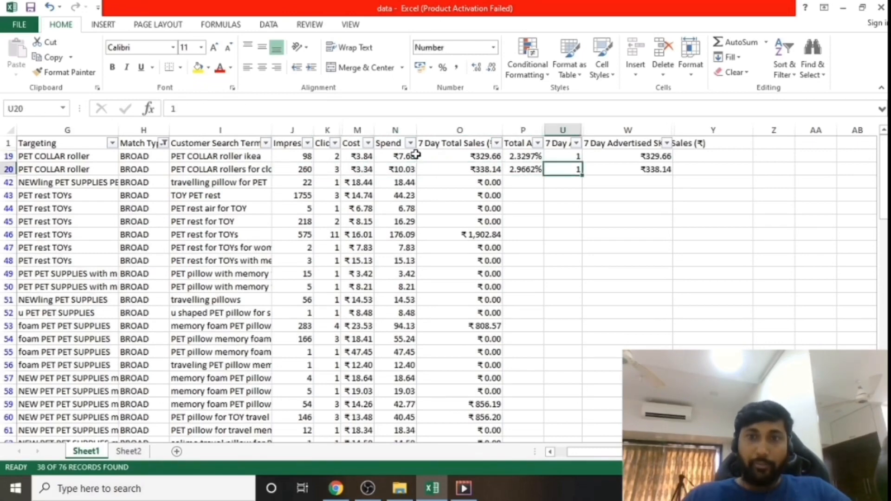
pyautogui.press('Up')
pyautogui.press('Down')
pyautogui.press('Left')
pyautogui.press('Left')
pyautogui.press('Left')
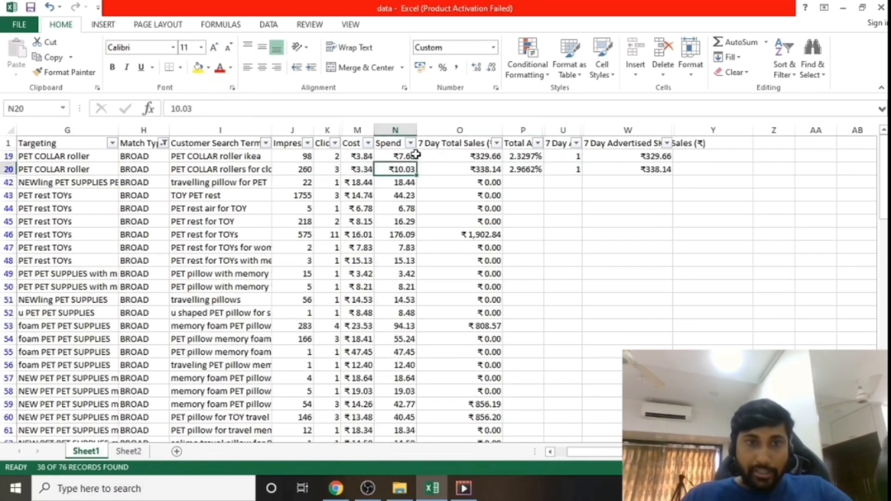
# Examine the 7 Day Total Sales of the broad-match rows down to row 77, along with their advertising cost percentages and advertised SKU units.
pyautogui.press('Down')
pyautogui.press('Down')
pyautogui.press('Down')
pyautogui.press('Down')
pyautogui.press('Right')
pyautogui.press('Down')
pyautogui.press('Down')
pyautogui.press('Down')
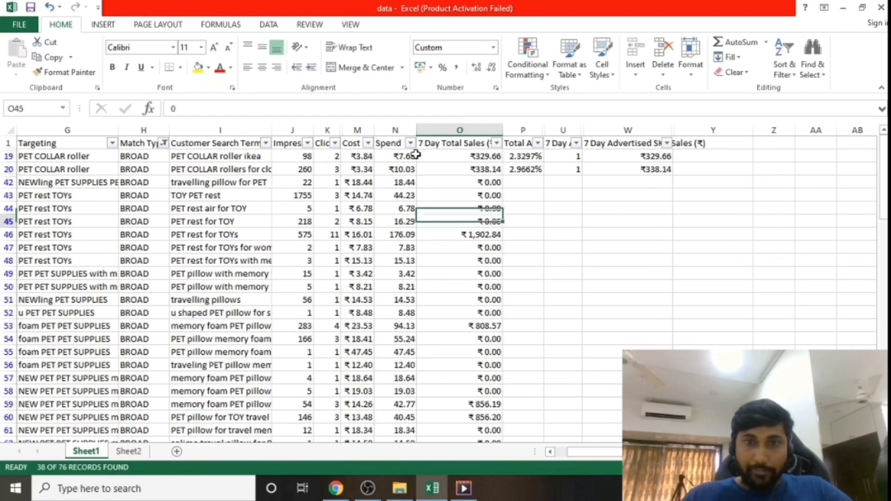
pyautogui.press('Right')
pyautogui.press('Up')
pyautogui.press('Up')
pyautogui.press('Up')
pyautogui.press('Up')
pyautogui.press('Up')
pyautogui.press('Up')
pyautogui.press('Up')
pyautogui.press('Up')
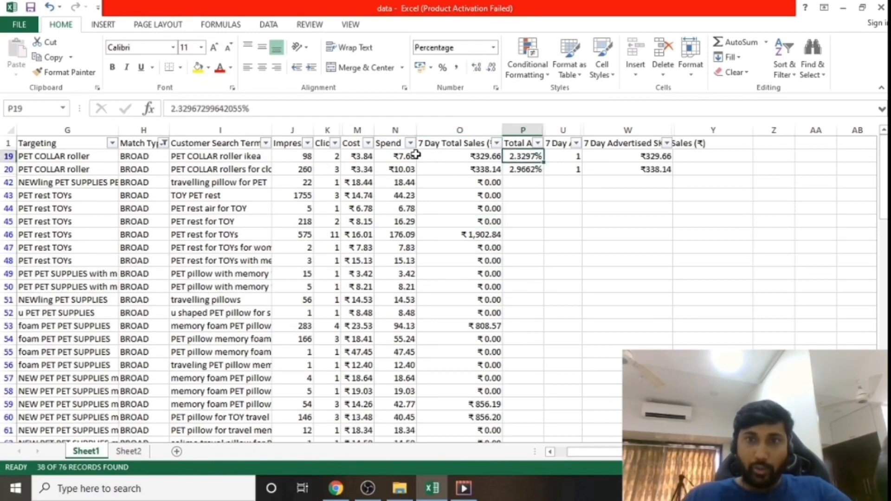
pyautogui.press('Down')
pyautogui.press('Down')
pyautogui.press('Right')
pyautogui.press('Right')
pyautogui.press('Right')
pyautogui.press('Left')
pyautogui.press('Left')
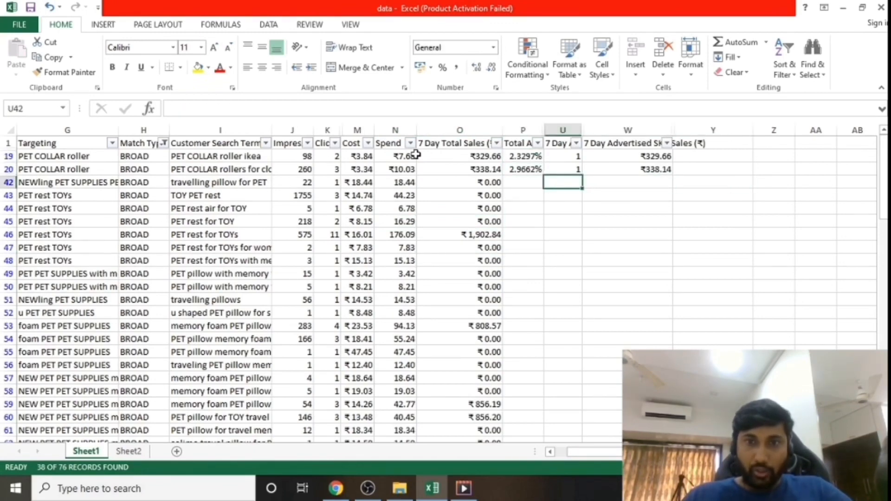
pyautogui.press('Down')
pyautogui.press('Left')
pyautogui.press('Left')
pyautogui.press('Up')
pyautogui.press('Up')
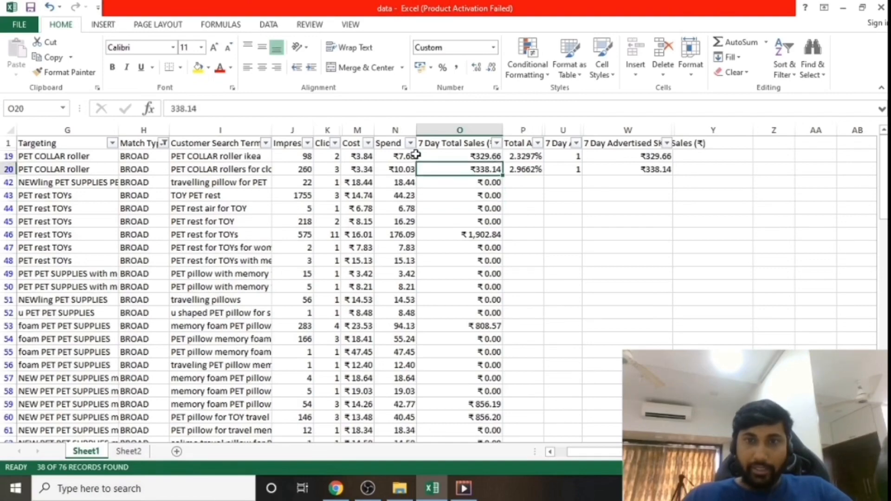
pyautogui.press('Down')
pyautogui.hotkey('ctrl', 'shift', 'Down')
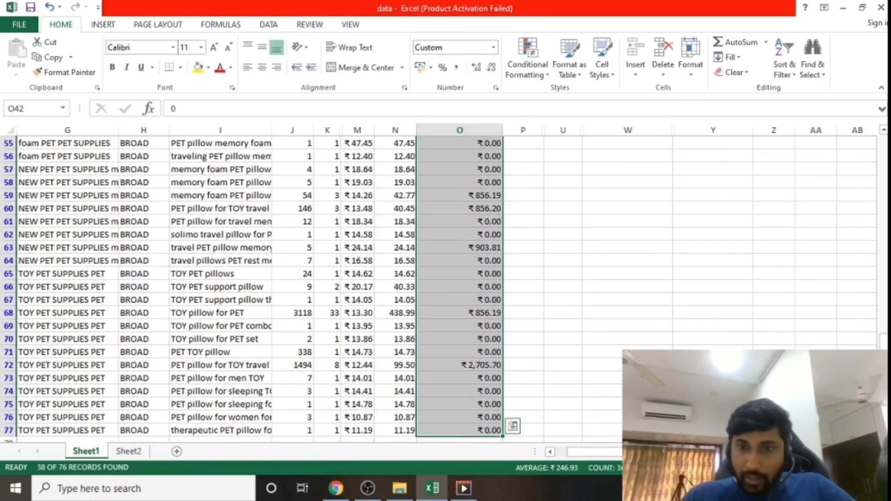
pyautogui.press('Up')
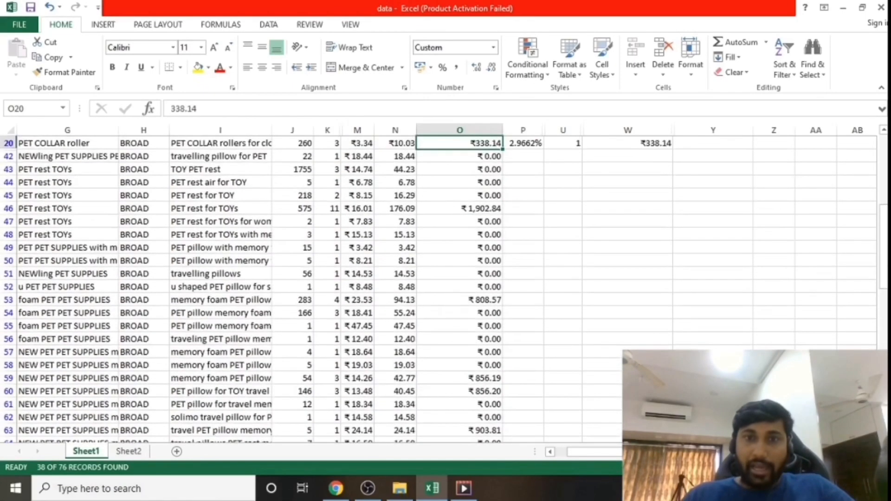
pyautogui.press('Up')
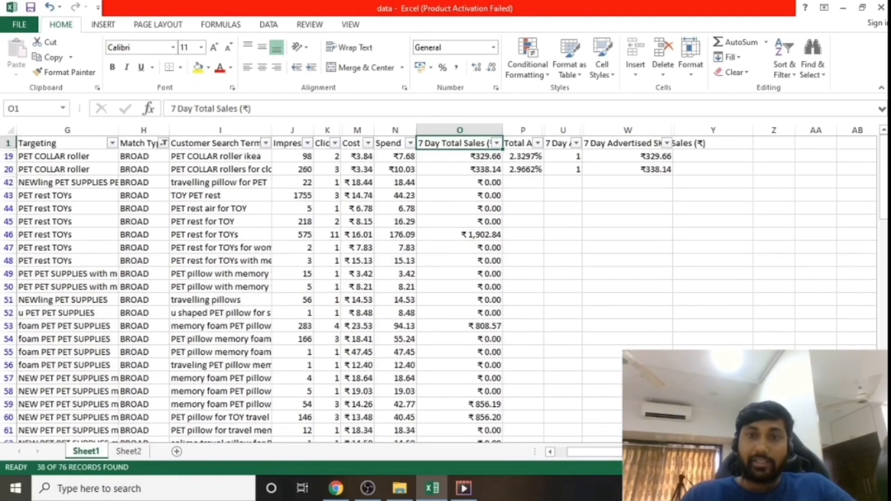
# Filter the 7 Day Advertised SKU Units column to exclude 1, leaving only the broad-match rows with blank units.
pyautogui.press('Left')
pyautogui.press('Right')
pyautogui.press('Right')
pyautogui.press('Left')
pyautogui.press('Left')
pyautogui.press('Right')
pyautogui.press('Right')
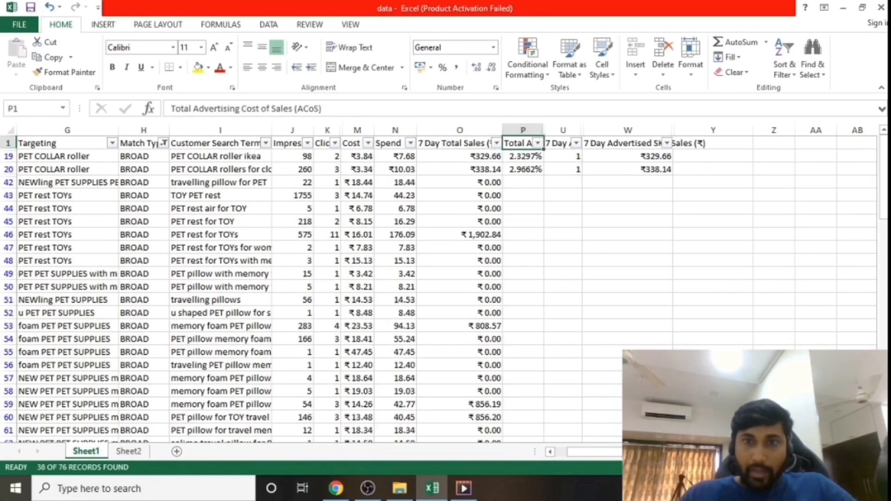
pyautogui.press('Right')
pyautogui.hotkey('alt', 'Down')
pyautogui.press('Down')
pyautogui.press('Down')
pyautogui.press('Down')
pyautogui.press('Down')
pyautogui.press('Down')
pyautogui.press('Down')
pyautogui.press('Down')
pyautogui.press('Down')
pyautogui.press('Down')
pyautogui.press('space')
pyautogui.press('Return')
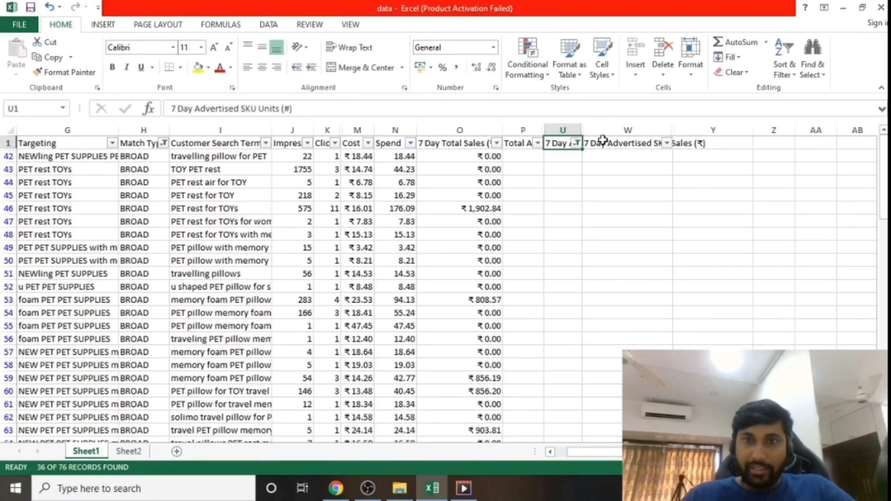
# Filter the Spend column to values greater than or equal to 40.
pyautogui.press('Left')
pyautogui.press('Left')
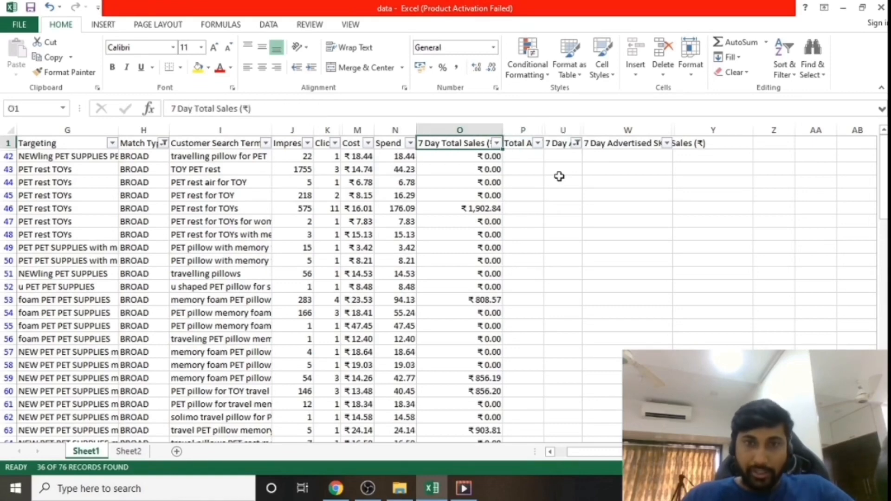
pyautogui.press('Left')
pyautogui.hotkey('alt', 'Down')
pyautogui.press('Down')
pyautogui.press('Down')
pyautogui.press('Down')
pyautogui.press('Down')
pyautogui.press('Down')
pyautogui.press('Down')
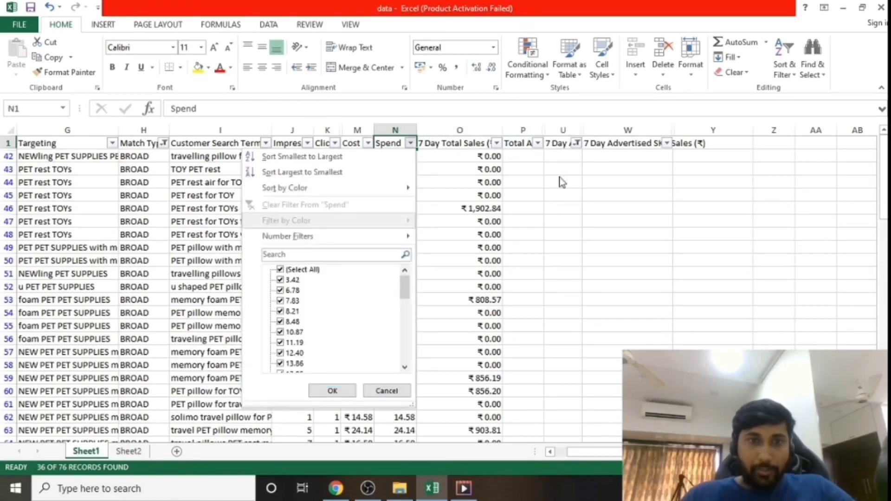
pyautogui.press('Right')
pyautogui.press('Down')
pyautogui.press('Down')
pyautogui.press('Down')
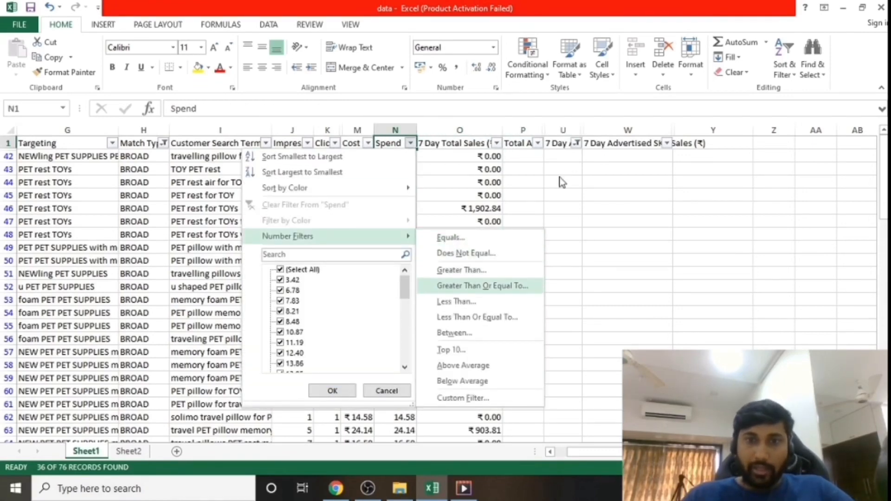
pyautogui.press('Return')
pyautogui.write('40')
pyautogui.press('Return')
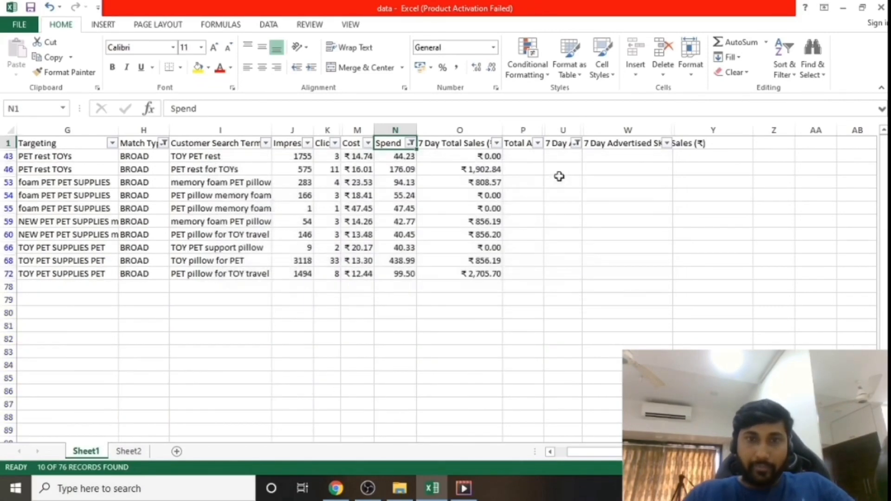
# Filter the Clicks column to values greater than or equal to 5.
pyautogui.press('Left')
pyautogui.press('Left')
pyautogui.hotkey('alt', 'Down')
pyautogui.press('Down')
pyautogui.press('Down')
pyautogui.press('Down')
pyautogui.press('Down')
pyautogui.press('Down')
pyautogui.press('Down')
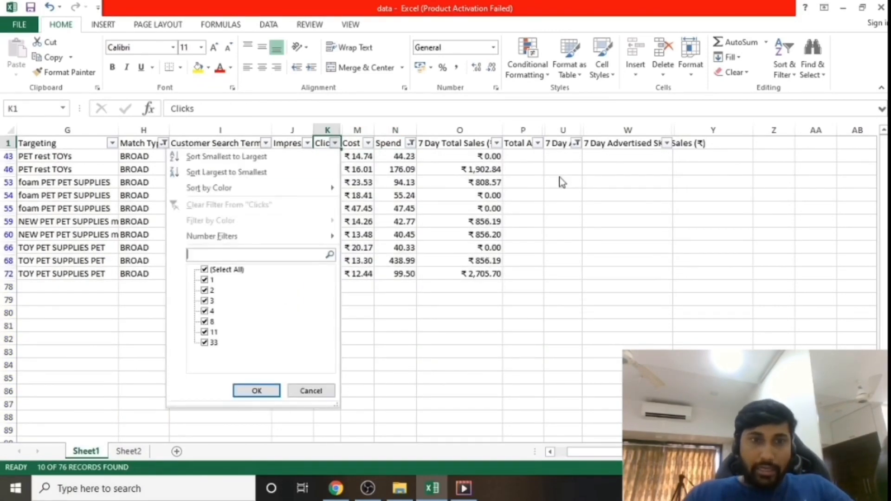
pyautogui.press('Right')
pyautogui.press('Down')
pyautogui.press('Down')
pyautogui.press('Down')
pyautogui.press('Return')
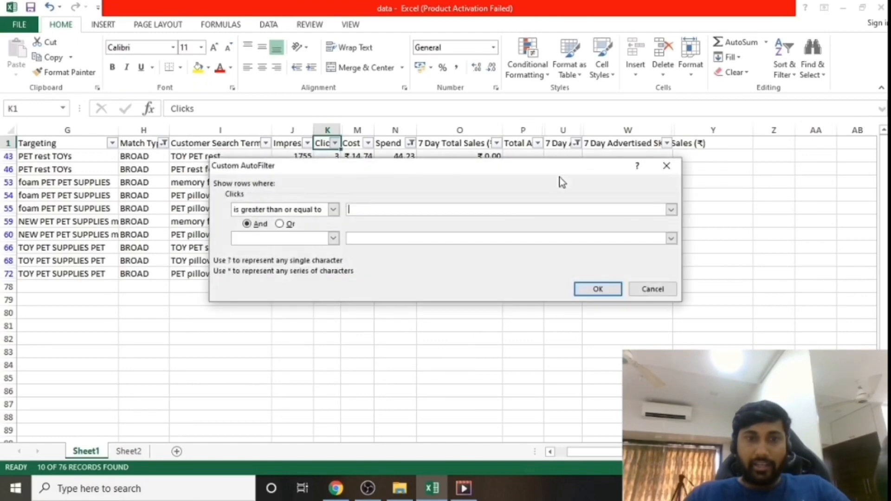
pyautogui.write('5')
pyautogui.press('Return')
# Review the spend, clicks, impressions and customer search terms of the remaining broad-match rows 46, 68 and 72.
pyautogui.press('Down')
pyautogui.press('Left')
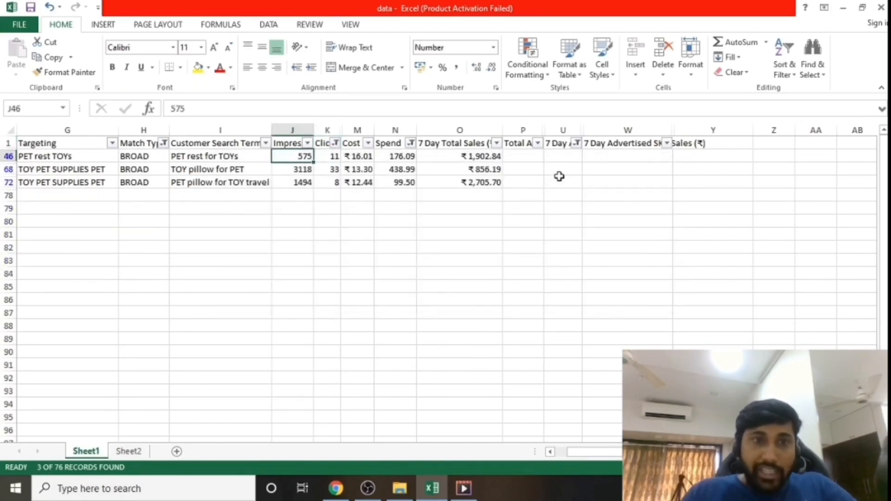
pyautogui.press('Right')
pyautogui.press('Right')
pyautogui.press('Right')
pyautogui.press('Down')
pyautogui.press('Down')
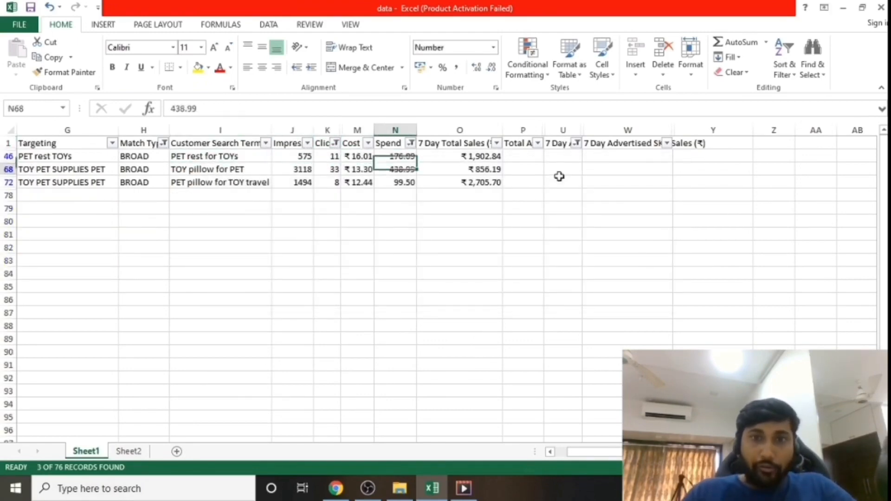
pyautogui.press('Up')
pyautogui.press('Up')
pyautogui.press('Down')
pyautogui.press('Down')
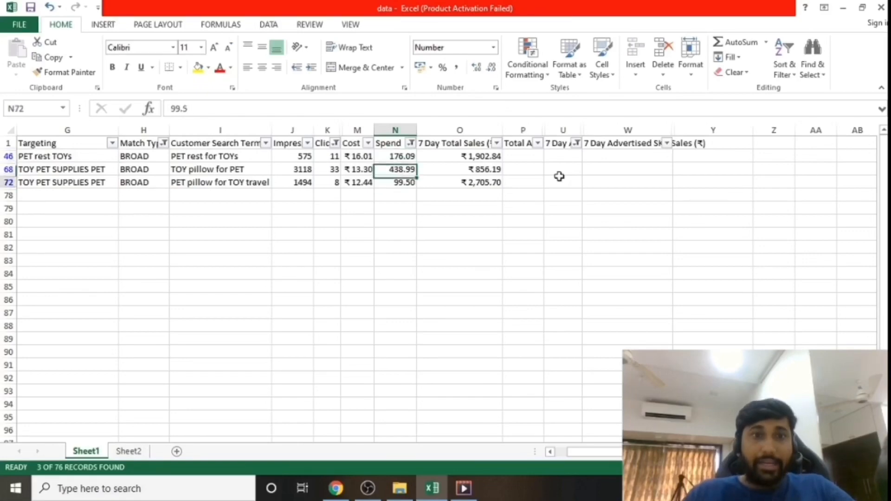
pyautogui.press('Left')
pyautogui.press('Left')
pyautogui.press('Left')
pyautogui.press('Left')
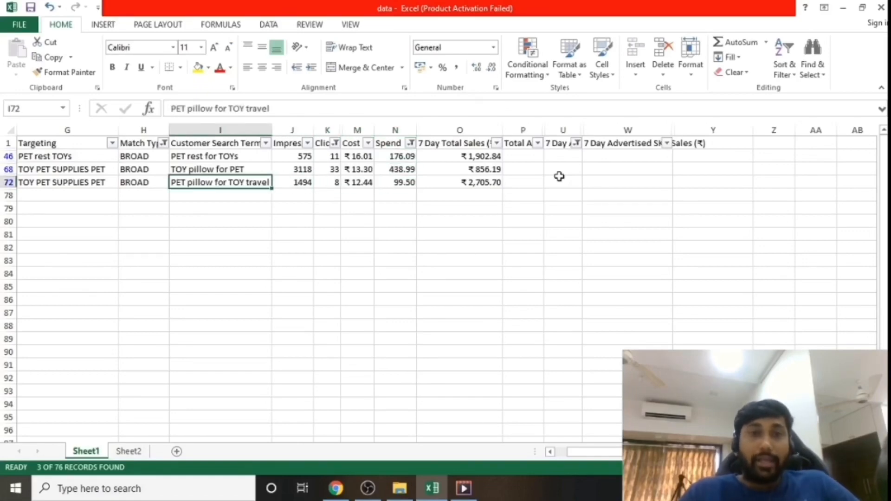
pyautogui.press('Up')
pyautogui.press('Up')
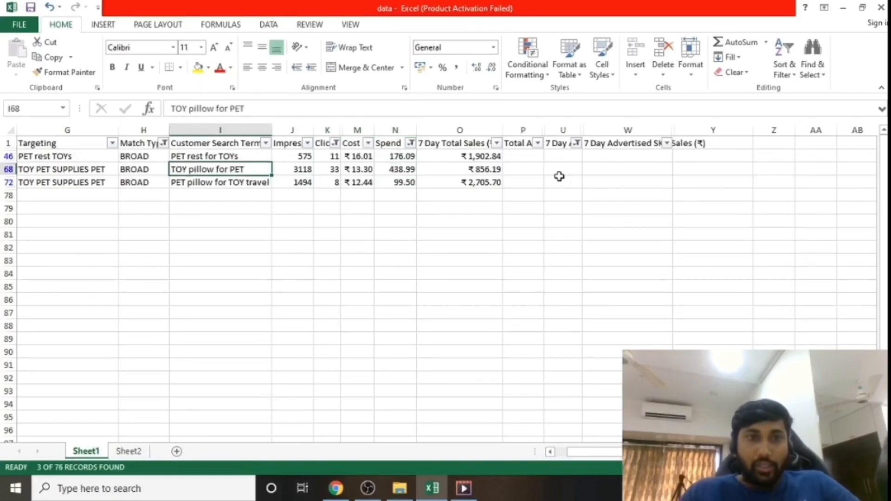
# Clear the previous phrase and negative search terms from B2:C4 on Sheet2.
pyautogui.hotkey('shift', 'Down')
pyautogui.hotkey('shift', 'Down')
pyautogui.hotkey('ctrl', 'c')
pyautogui.hotkey('ctrl', 'pagedown')
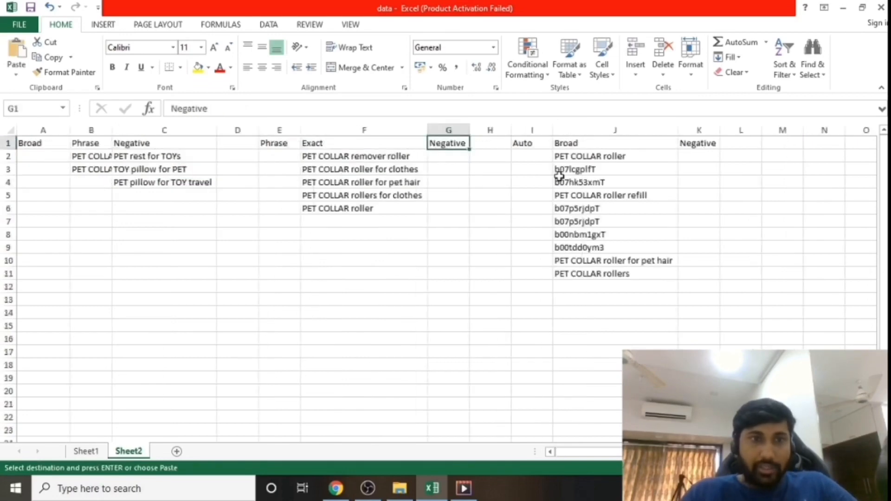
pyautogui.press('Left')
pyautogui.press('Left')
pyautogui.press('Left')
pyautogui.press('Left')
pyautogui.press('Left')
pyautogui.press('Left')
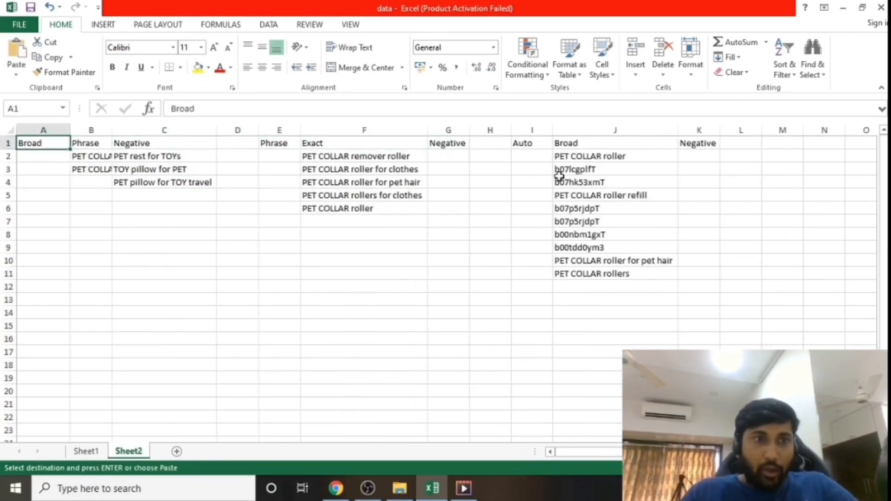
pyautogui.press('Down')
pyautogui.press('Right')
pyautogui.hotkey('shift', 'Down')
pyautogui.hotkey('shift', 'Right')
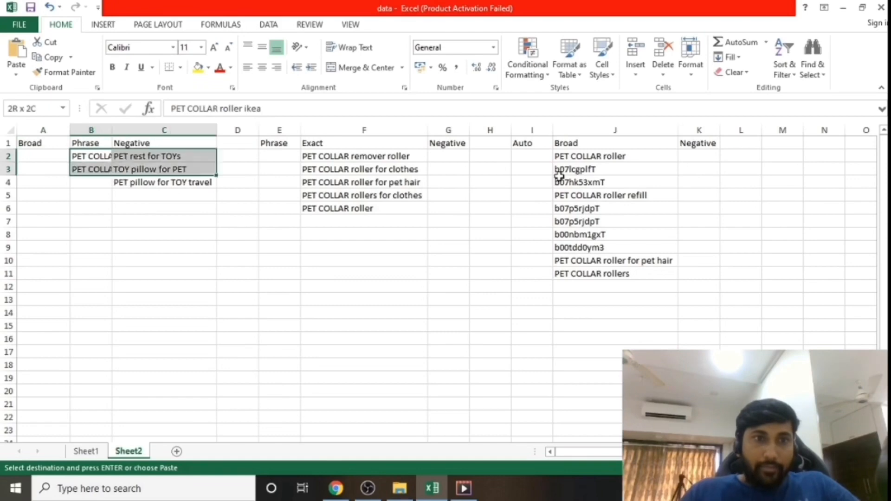
pyautogui.hotkey('shift', 'Down')
pyautogui.press('Delete')
pyautogui.press('Left')
pyautogui.press('Right')
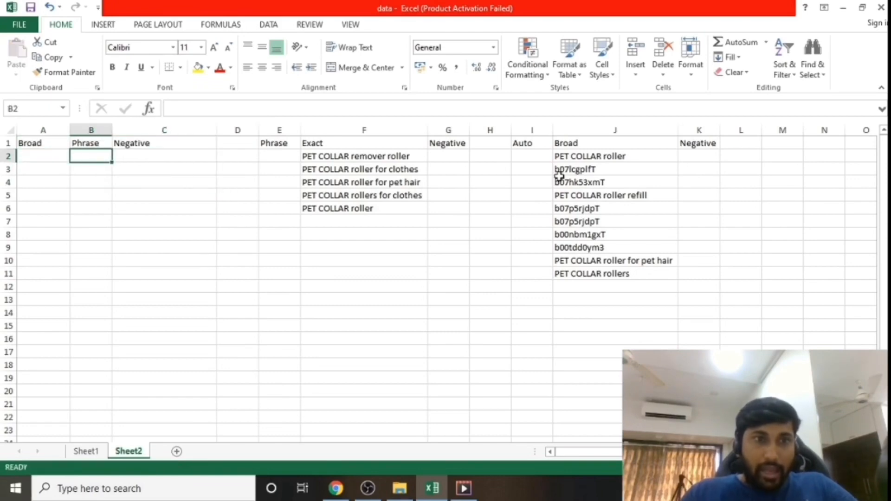
# Copy the three filtered customer search terms from Sheet1 rows 46, 68 and 72 into the Negative column on Sheet2, starting at C2.
pyautogui.press('Right')
pyautogui.hotkey('ctrl', 'pageup')
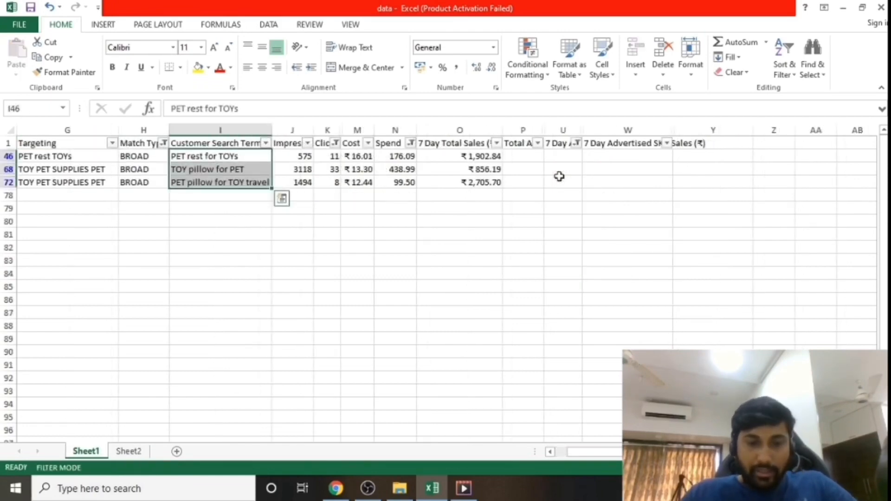
pyautogui.hotkey('ctrl', 'c')
pyautogui.hotkey('ctrl', 'pagedown')
pyautogui.hotkey('ctrl', 'v')
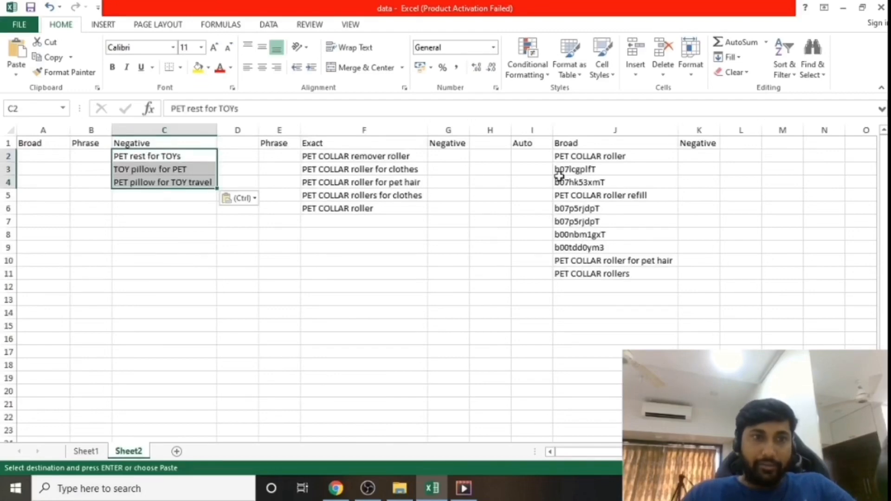
pyautogui.press('ctrl')
pyautogui.press('Escape')
pyautogui.press('Left')
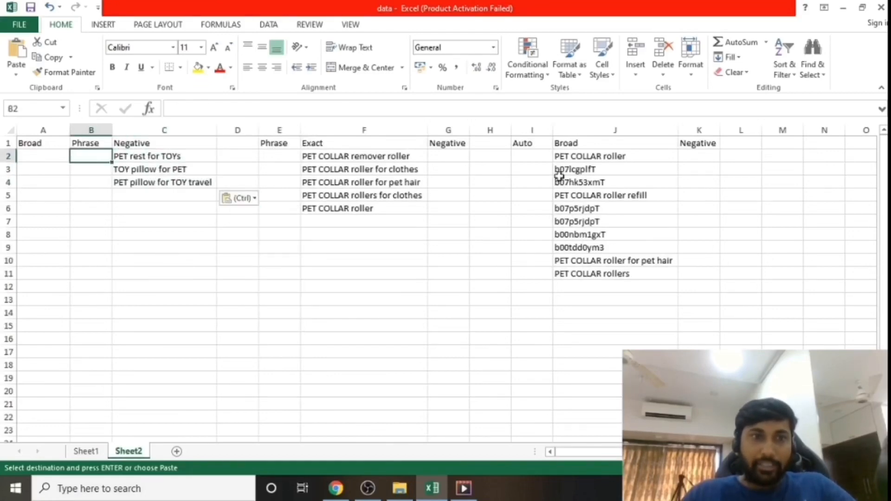
pyautogui.press('Right')
pyautogui.press('Down')
# Clear all filters from the search term report on Sheet1, keeping the header filters available.
pyautogui.hotkey('ctrl', 'pageup')
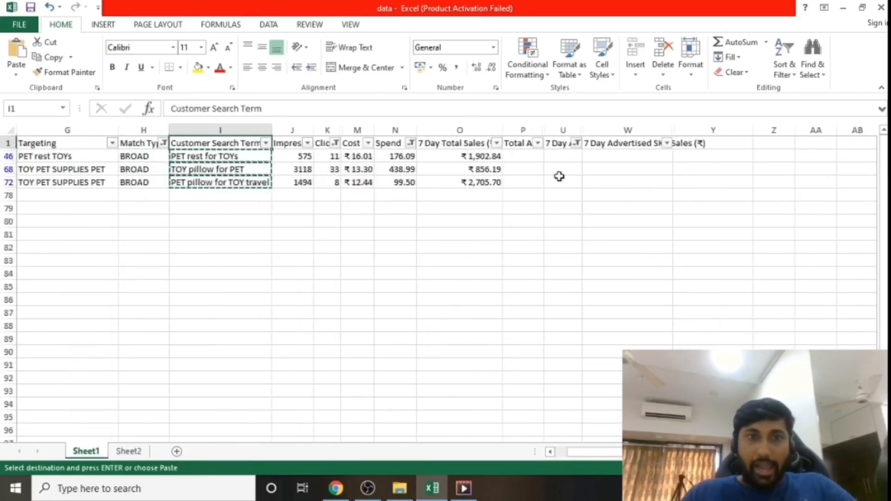
pyautogui.press('Escape')
pyautogui.hotkey('ctrl', 'shift', 'l')
pyautogui.hotkey('ctrl', 'shift', 'l')
# Filter the Match Type column on Sheet1 to BROAD only.
pyautogui.press('Left')
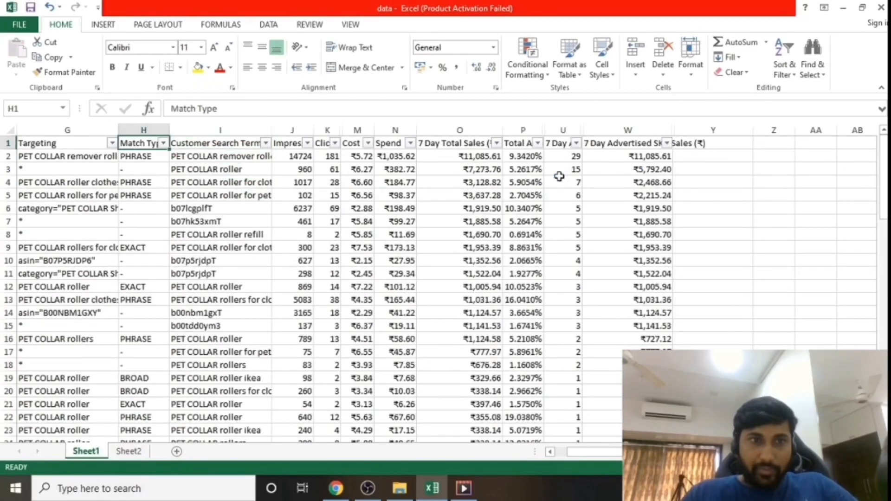
pyautogui.hotkey('alt', 'Down')
pyautogui.press('Down')
pyautogui.press('Down')
pyautogui.press('Down')
pyautogui.press('Down')
pyautogui.press('Down')
pyautogui.press('Down')
pyautogui.press('Down')
pyautogui.press('Down')
pyautogui.press('Down')
pyautogui.press('Up')
pyautogui.press('space')
pyautogui.press('Down')
pyautogui.press('Down')
pyautogui.press('space')
pyautogui.press('Return')
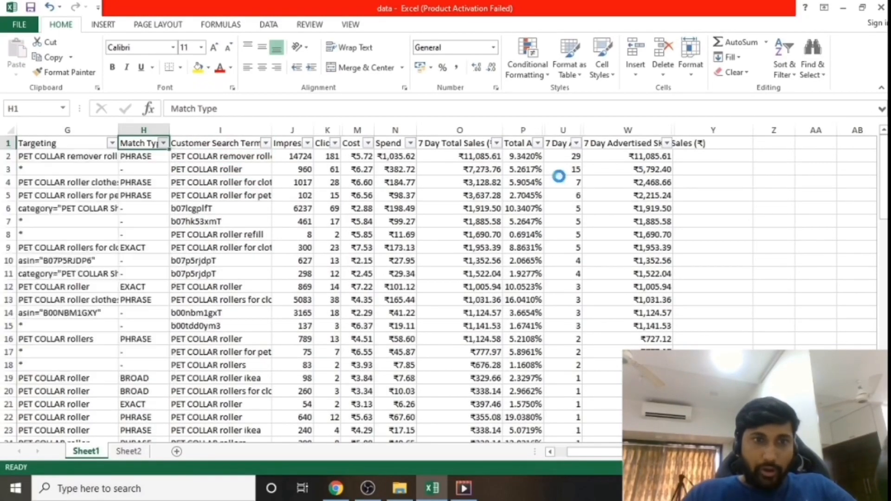
# Review the clicks, spend, total sales and advertised SKU columns of the broad-match rows.
pyautogui.press('Right')
pyautogui.press('Right')
pyautogui.press('Right')
pyautogui.press('Right')
pyautogui.press('Right')
pyautogui.press('Right')
pyautogui.press('Right')
pyautogui.press('Right')
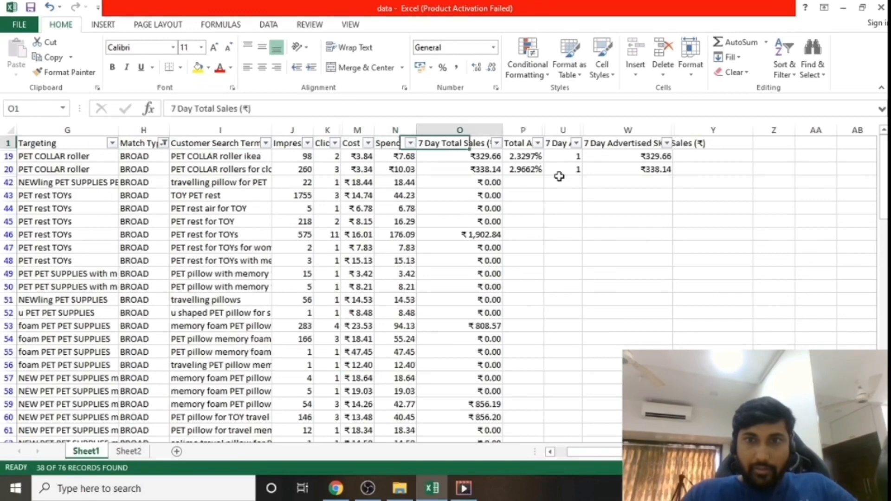
pyautogui.press('Left')
pyautogui.press('Left')
pyautogui.press('Left')
pyautogui.press('Left')
pyautogui.press('Left')
pyautogui.press('Left')
pyautogui.press('Left')
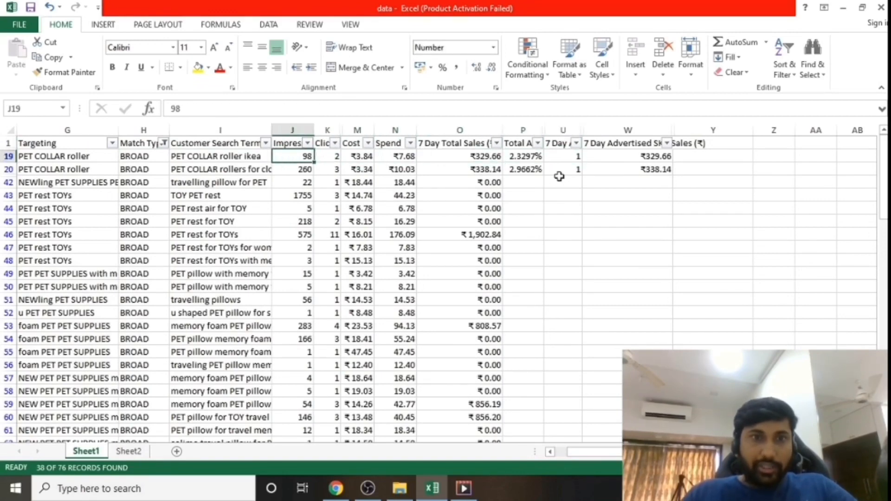
# Copy the customer search terms of broad-match rows 19 and 20 into the first Phrase column on Sheet2, starting at B2.
pyautogui.press('Down')
pyautogui.press('Down')
pyautogui.press('Up')
pyautogui.press('Up')
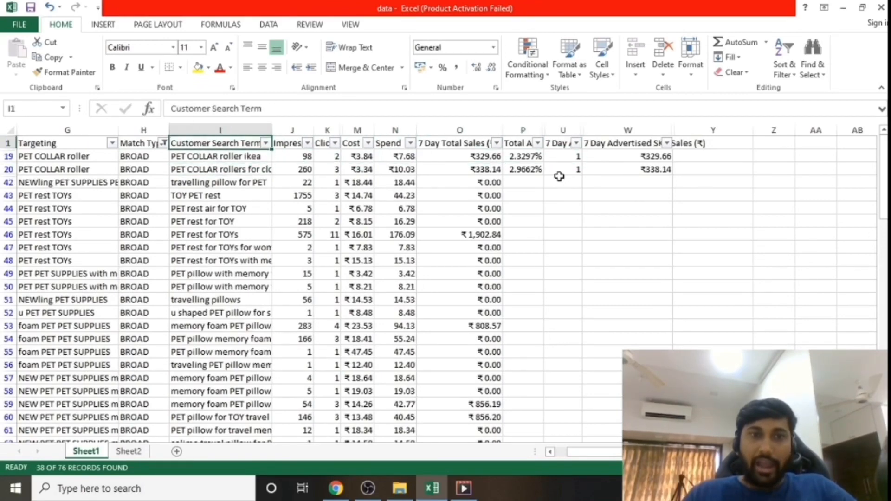
pyautogui.press('Down')
pyautogui.press('Down')
pyautogui.hotkey('ctrl', 'c')
pyautogui.hotkey('ctrl', 'pagedown')
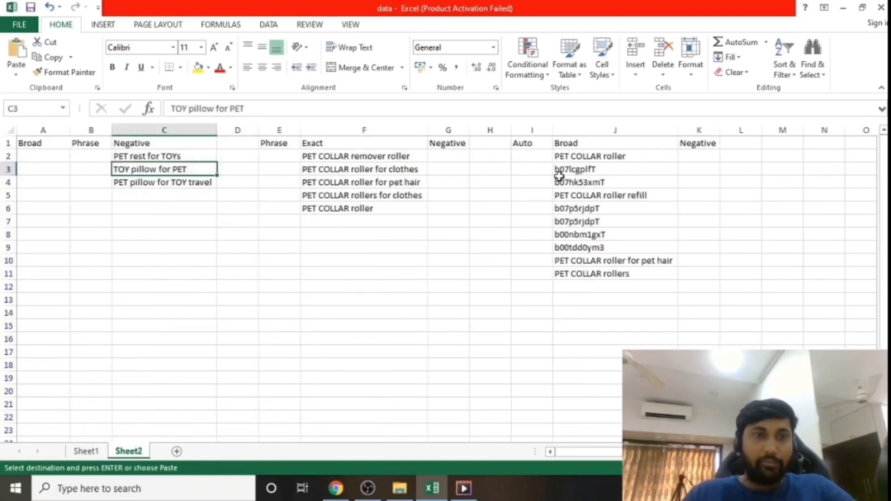
pyautogui.press('Left')
pyautogui.press('Up')
pyautogui.hotkey('ctrl', 'v')
pyautogui.press('Right')
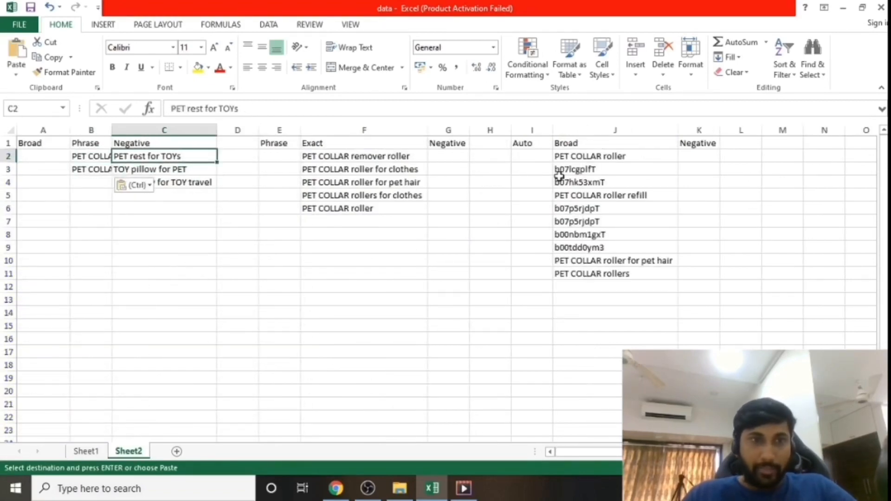
pyautogui.press('Left')
pyautogui.press('Up')
pyautogui.press('Right')
pyautogui.press('Down')
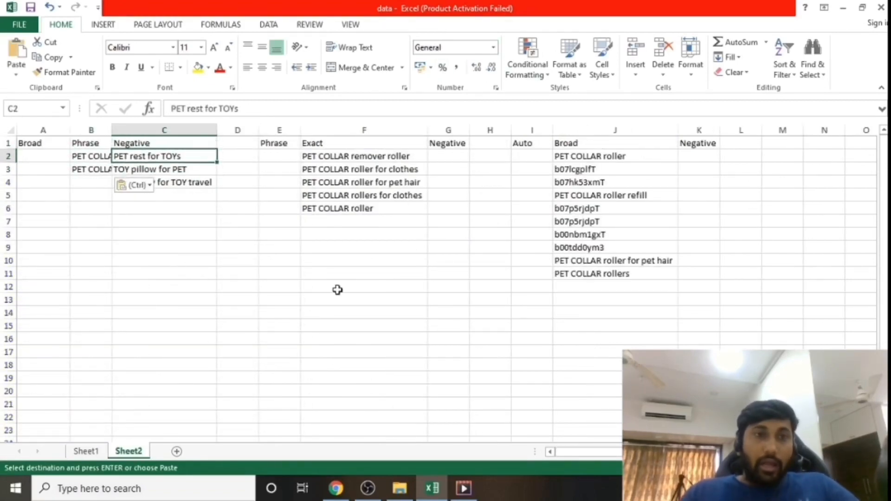
pyautogui.press('Down')
pyautogui.press('Down')
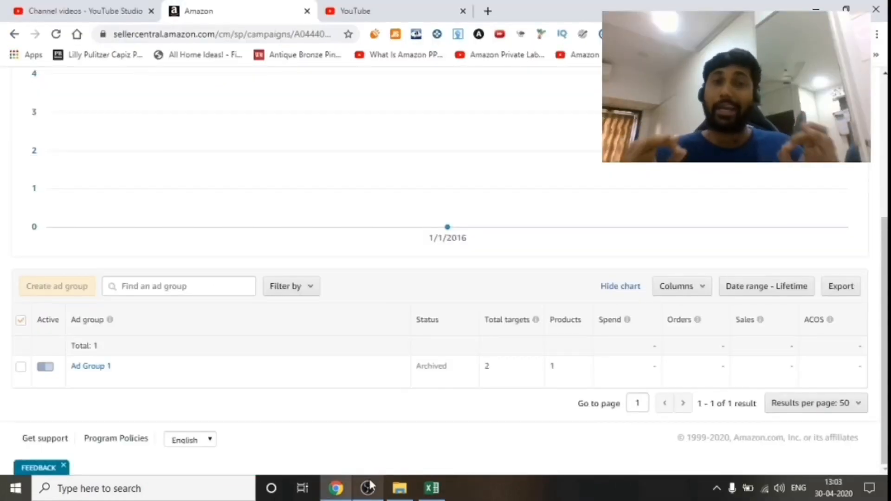
# In Amazon Seller Central, go to the campaign's negative keywords and start adding new ones.
pyautogui.scroll(5, 4, 319)
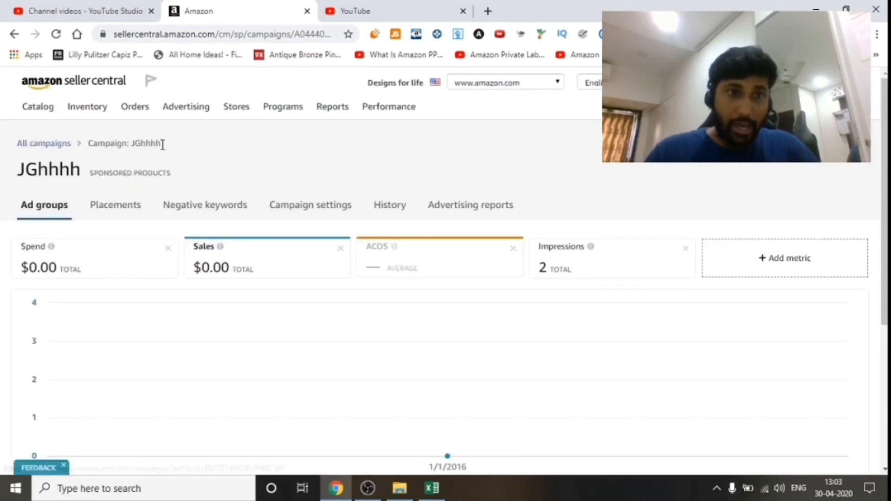
pyautogui.click(195, 206)
pyautogui.click(97, 247)
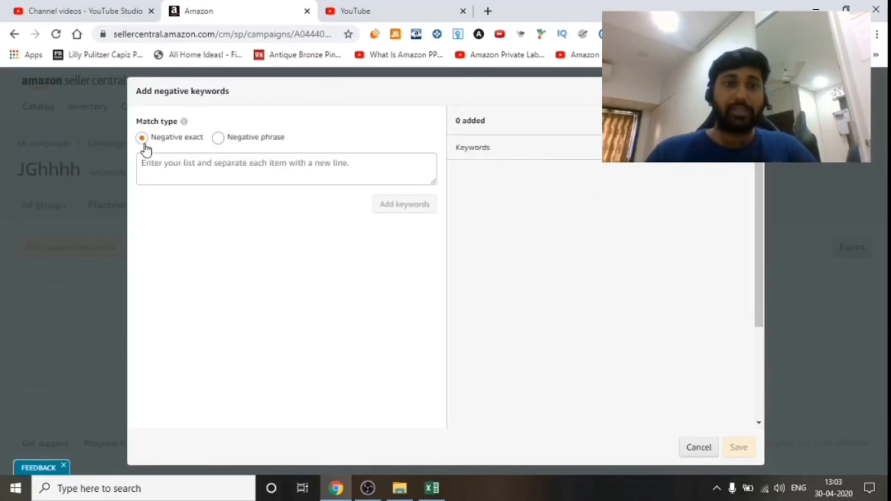
# Enter a negative exact keyword starting with "toy dog collars for" in the keyword list.
pyautogui.click(193, 161)
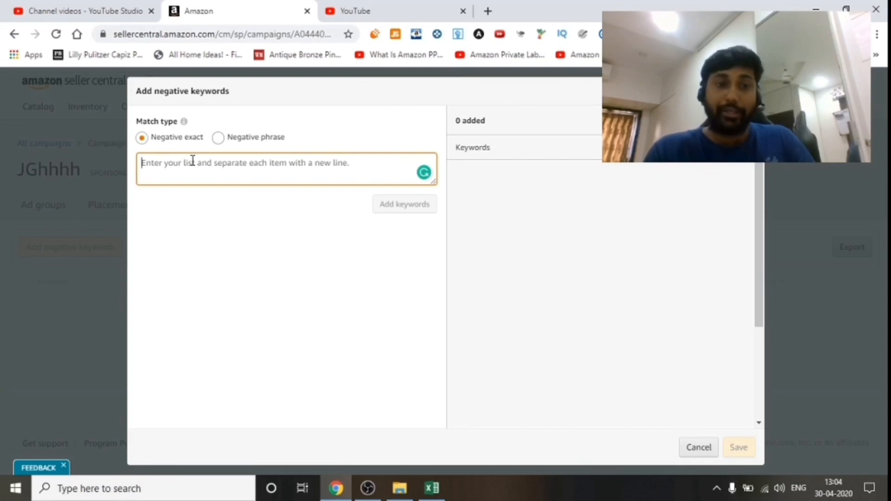
pyautogui.write('toy dog collars for')
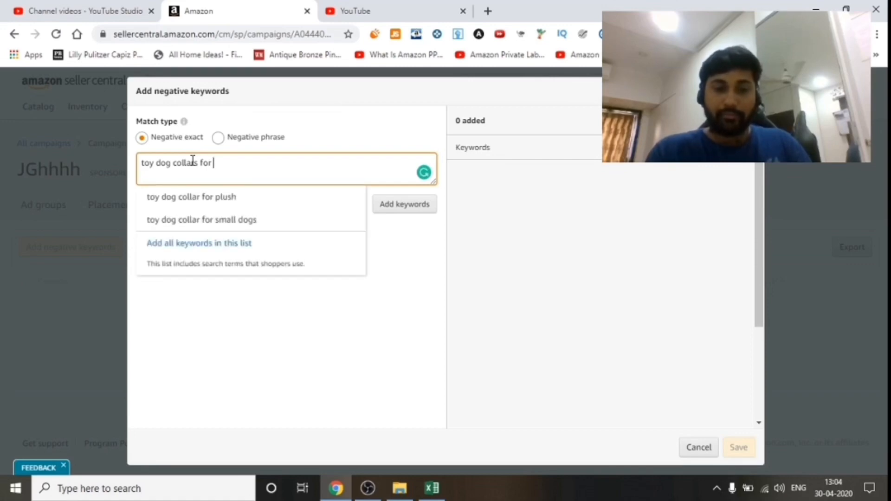
pyautogui.write('dho')
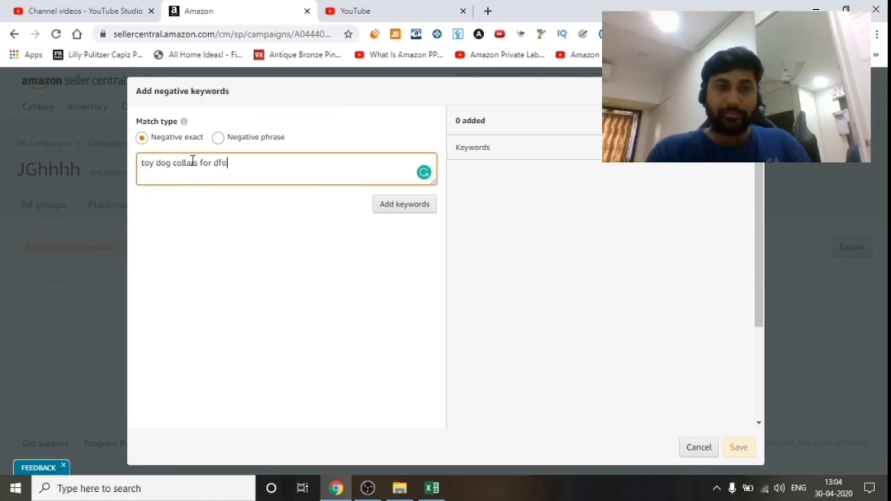